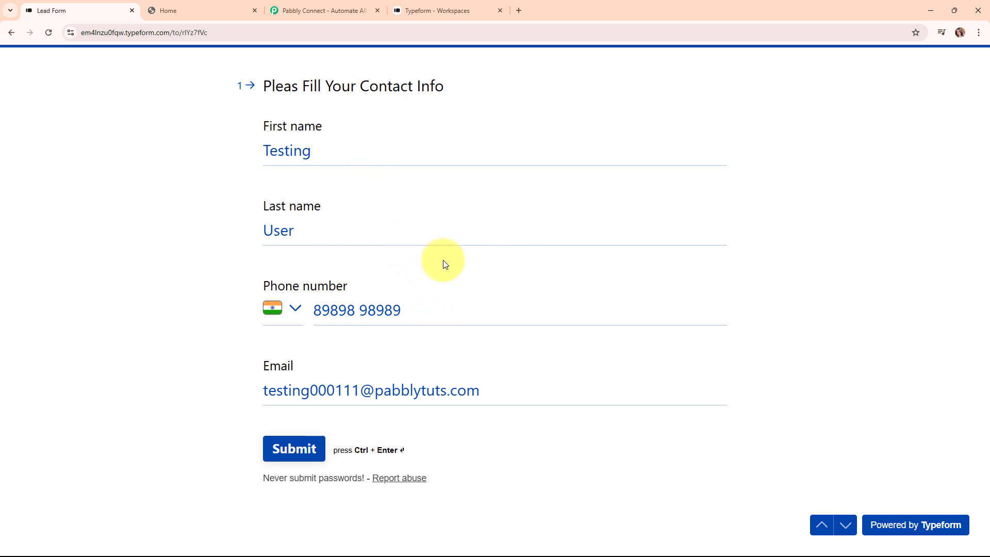
Step: Switch from the filled-in Lead Form to the Graphy (Spayee) Home dashboard
{"action": "left_click", "coordinate": [212, 11]}
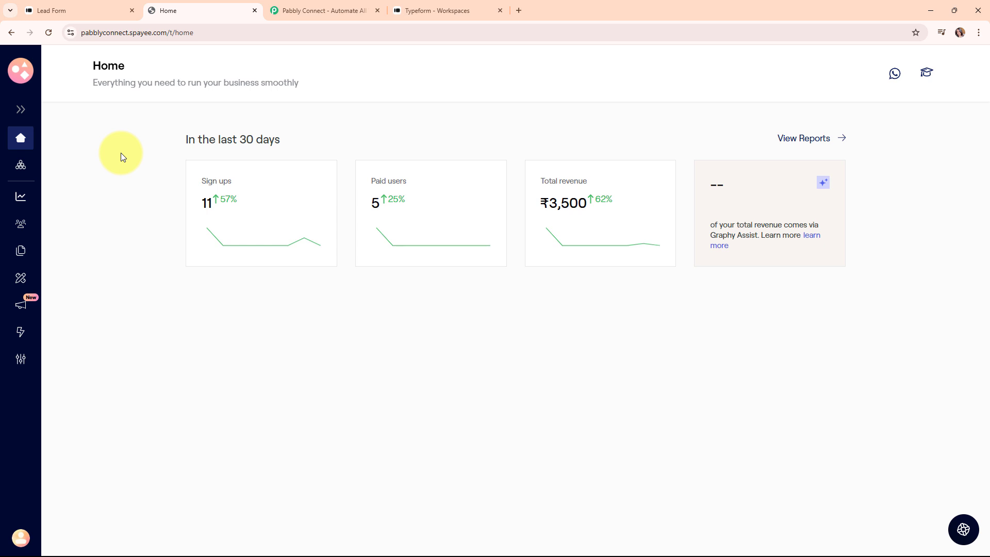
Step: Go back to the Typeform Lead Form after briefly revisiting the Graphy dashboard
{"action": "left_click", "coordinate": [54, 6]}
{"action": "left_click", "coordinate": [229, 10]}
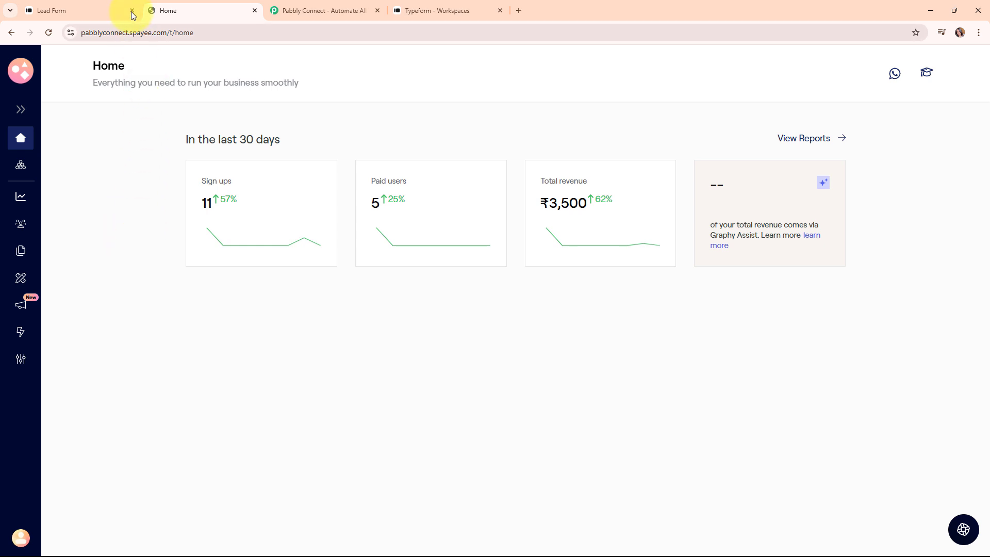
{"action": "left_click", "coordinate": [105, 8]}
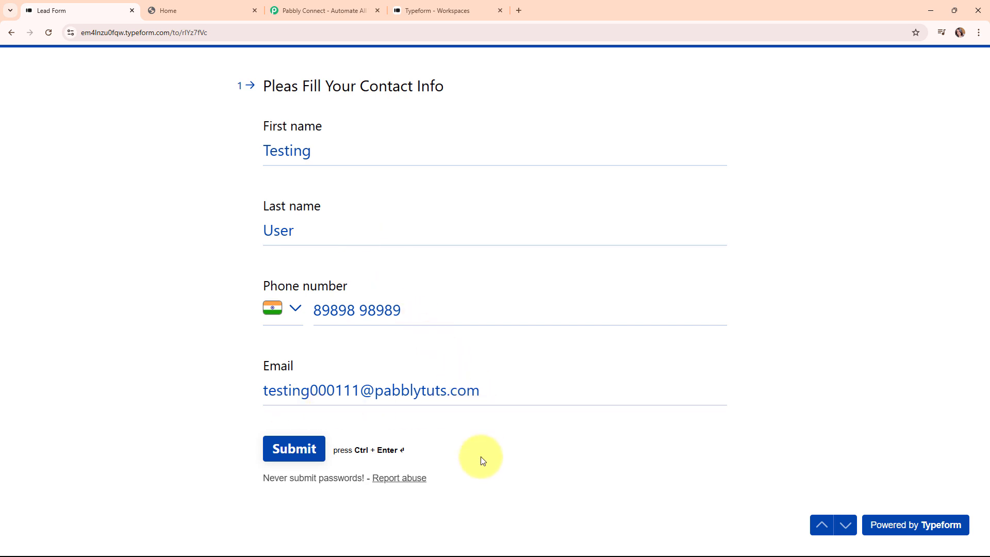
Step: Submit the Lead Form and its feedback rating, then bring up the Graphy Home dashboard
{"action": "left_click", "coordinate": [275, 450]}
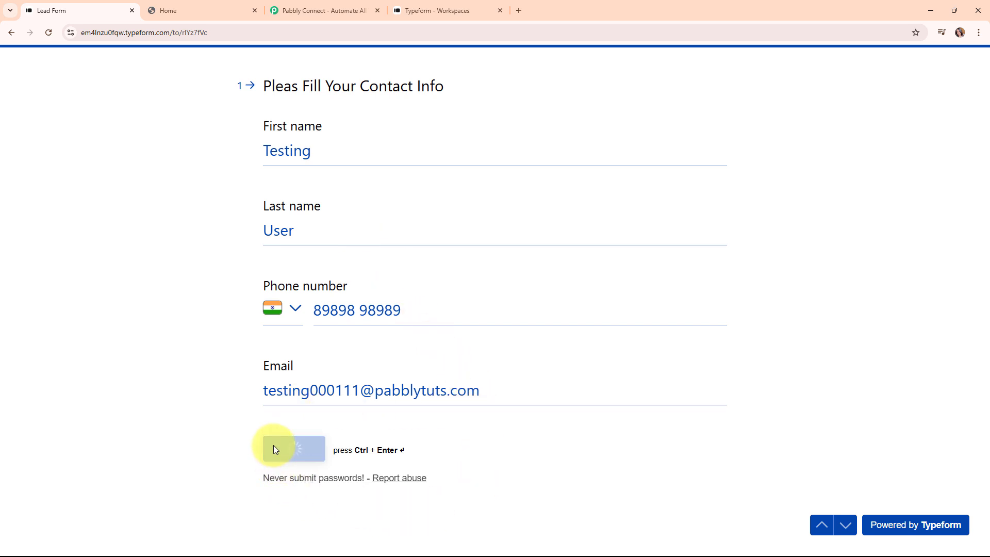
{"action": "left_click", "coordinate": [495, 310]}
{"action": "left_click", "coordinate": [485, 345]}
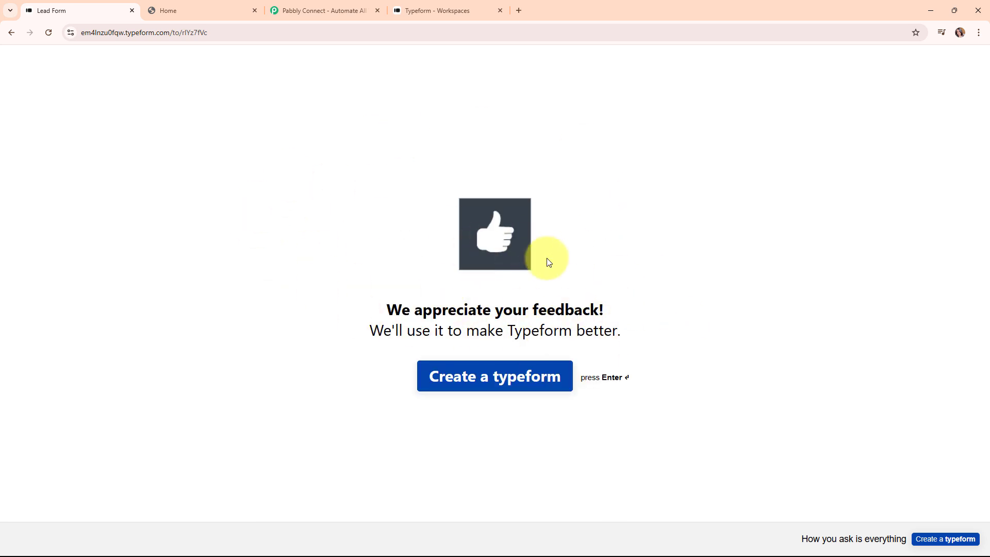
{"action": "left_click", "coordinate": [166, 6]}
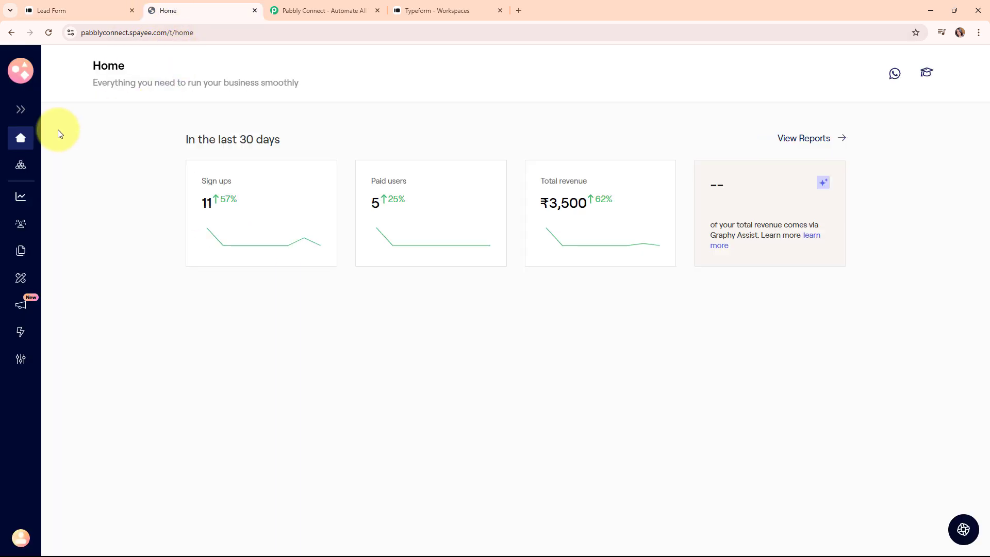
Step: Open the Python Course's Learners list and find the newly submitted test learner
{"action": "left_click", "coordinate": [20, 165]}
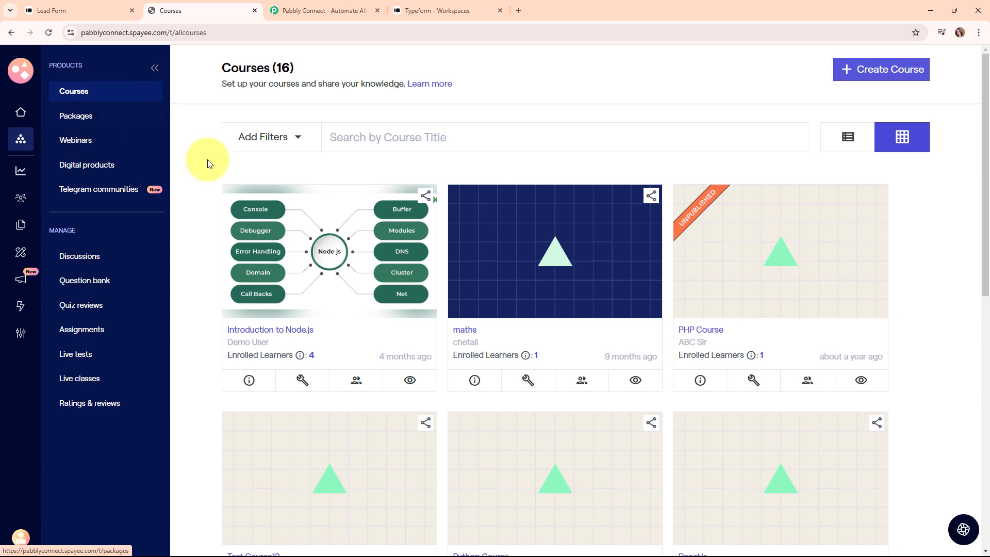
{"action": "scroll", "coordinate": [553, 195], "scroll_direction": "down", "scroll_amount": 3}
{"action": "scroll", "coordinate": [548, 195], "scroll_direction": "down", "scroll_amount": 1}
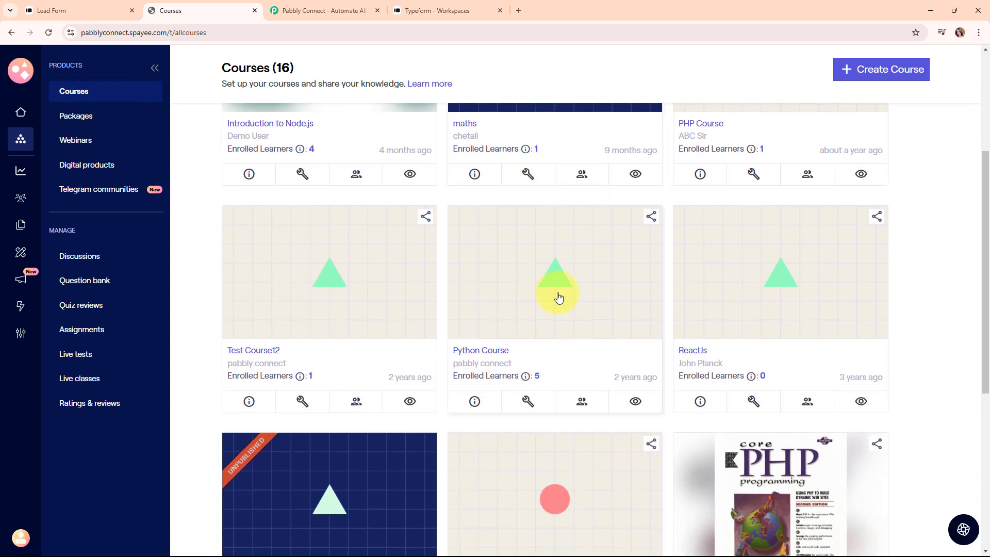
{"action": "left_click", "coordinate": [526, 297]}
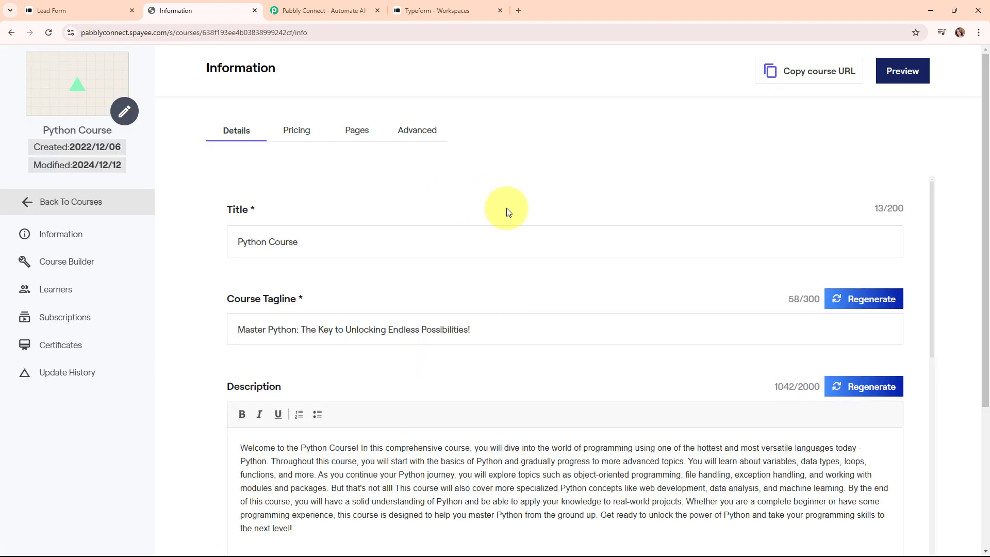
{"action": "left_click", "coordinate": [62, 297]}
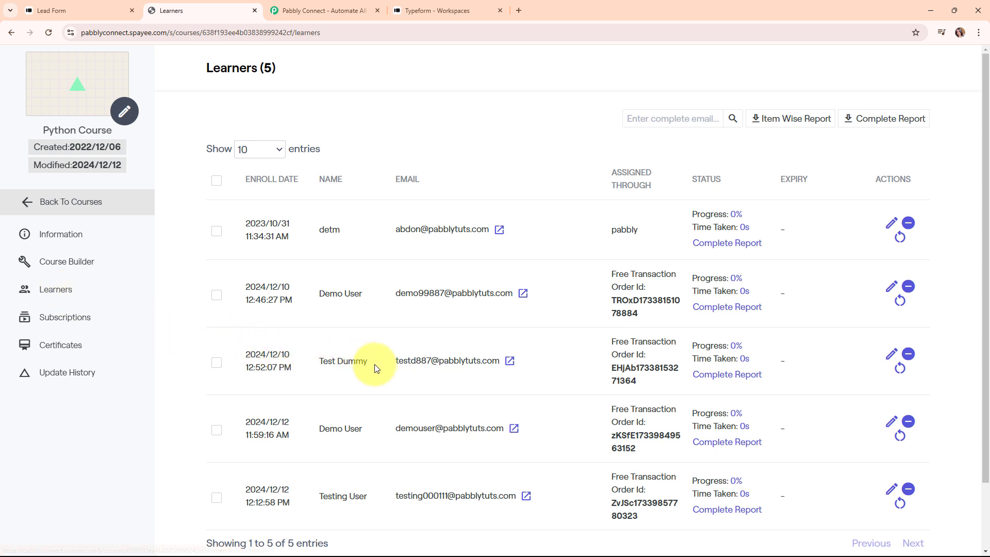
{"action": "scroll", "coordinate": [375, 364], "scroll_direction": "down", "scroll_amount": 2}
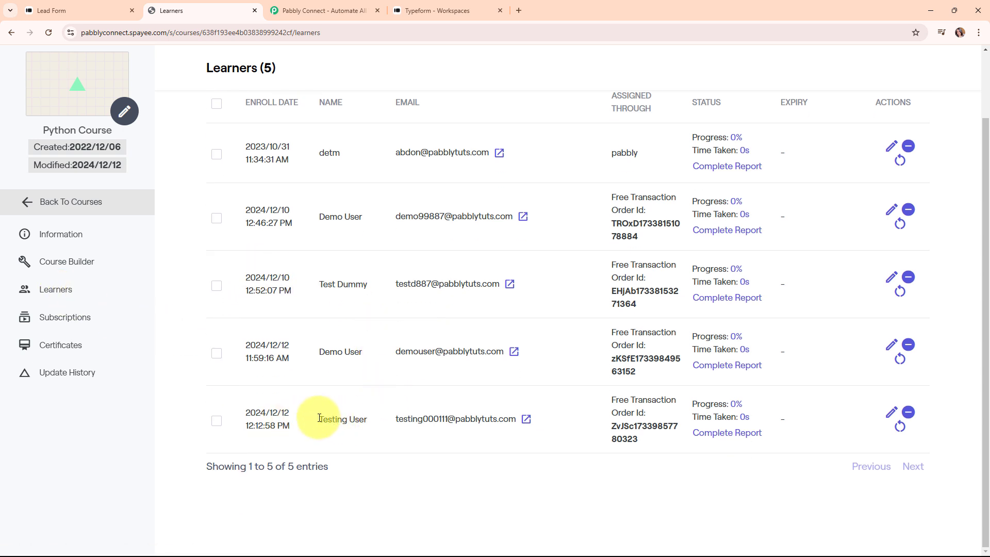
{"action": "left_click_drag", "start_coordinate": [320, 419], "coordinate": [390, 428]}
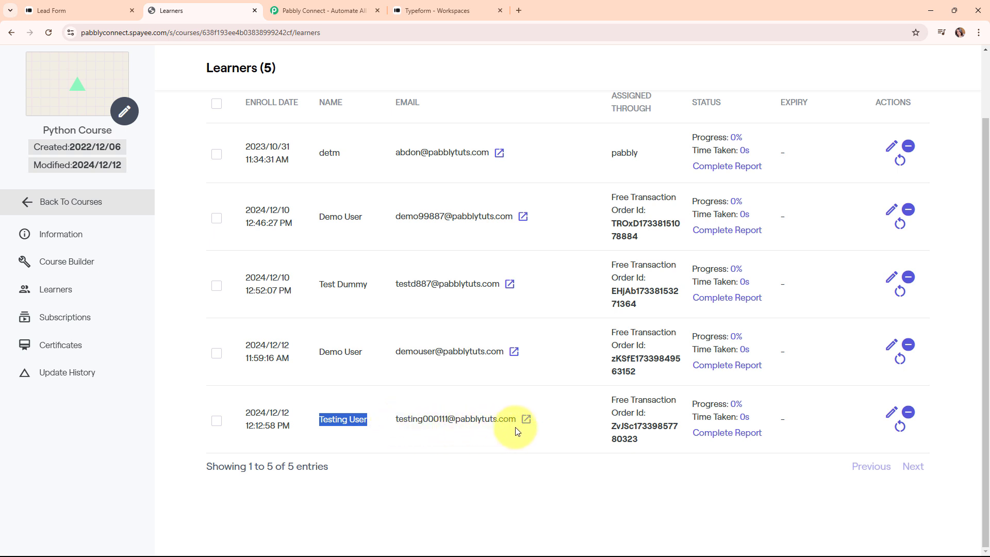
{"action": "left_click", "coordinate": [380, 433]}
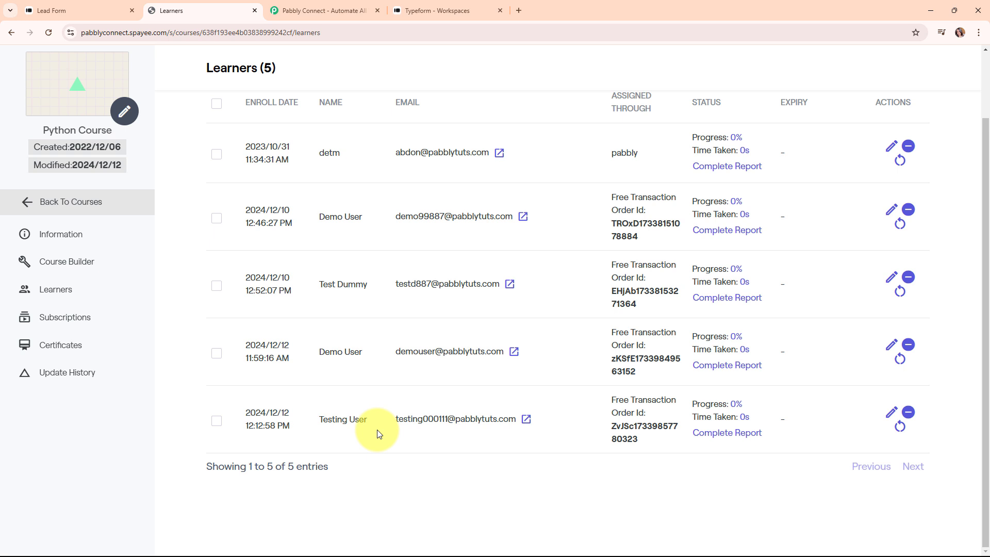
Step: Move over to the Pabbly Connect website
{"action": "left_click", "coordinate": [437, 10]}
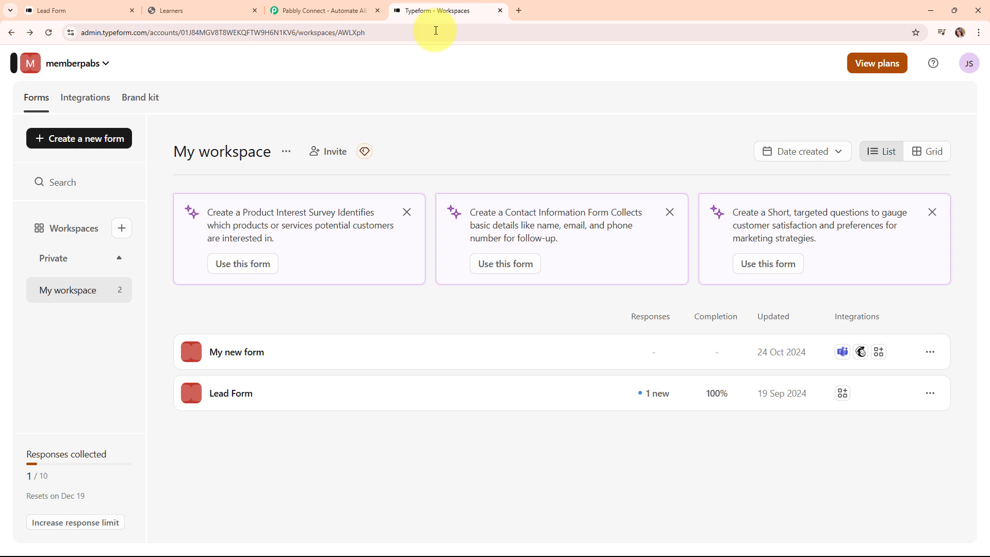
{"action": "left_click", "coordinate": [192, 7]}
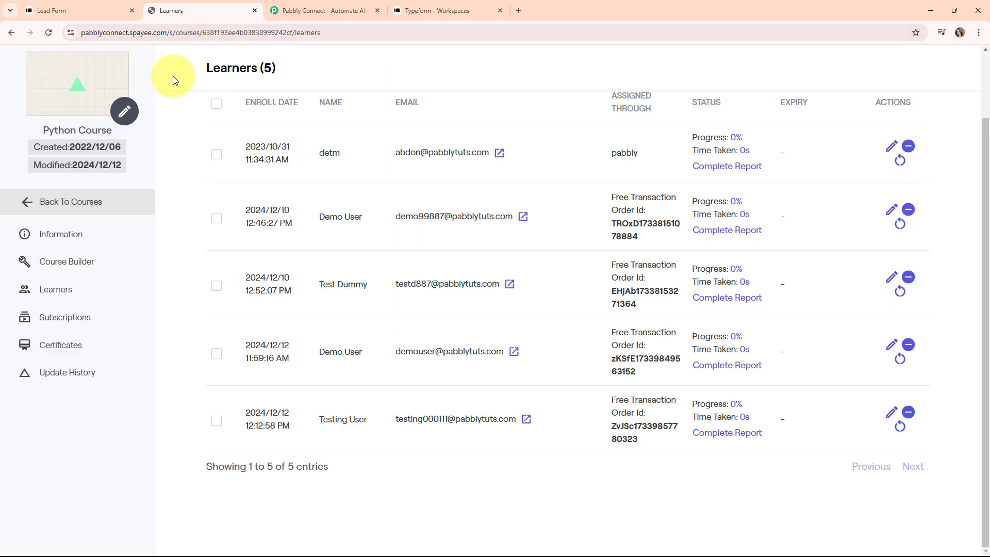
{"action": "left_click", "coordinate": [342, 5]}
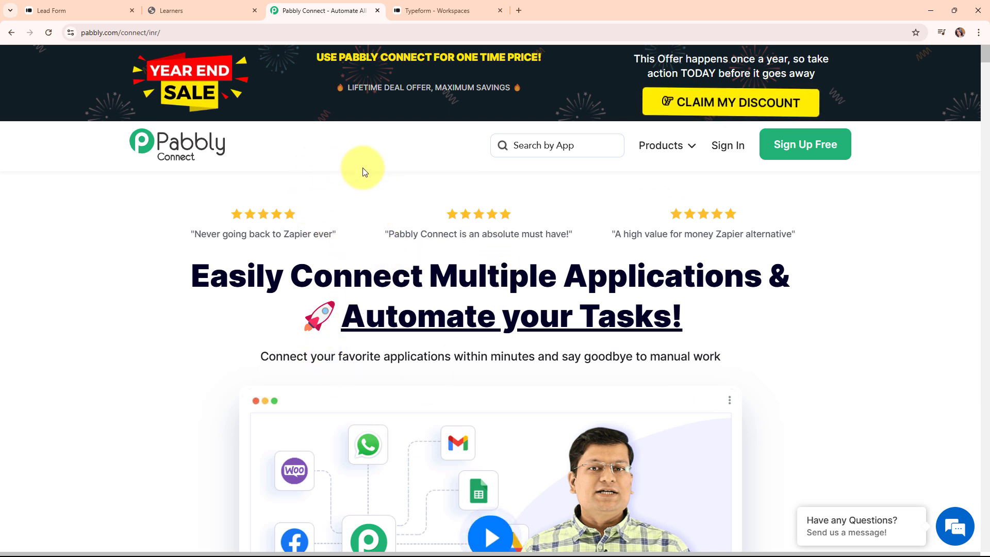
Step: Sign in to Pabbly and launch Pabbly Connect from the All Pabbly Apps list
{"action": "left_click", "coordinate": [184, 30]}
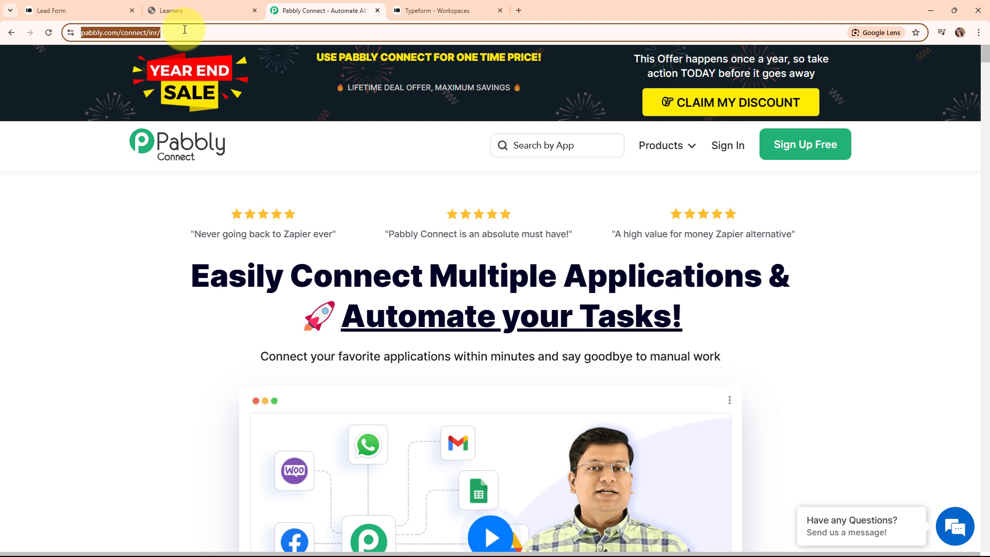
{"action": "left_click", "coordinate": [266, 144]}
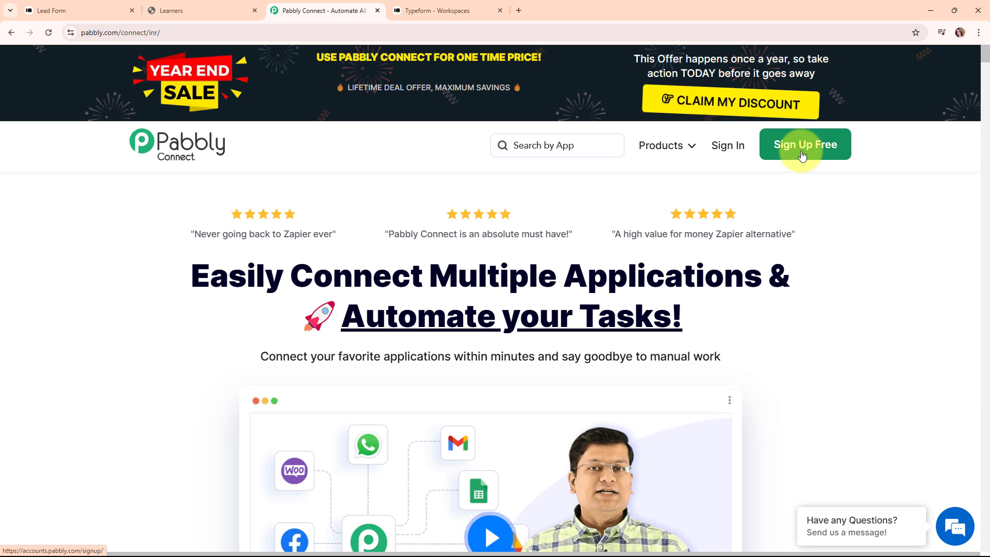
{"action": "left_click", "coordinate": [729, 147]}
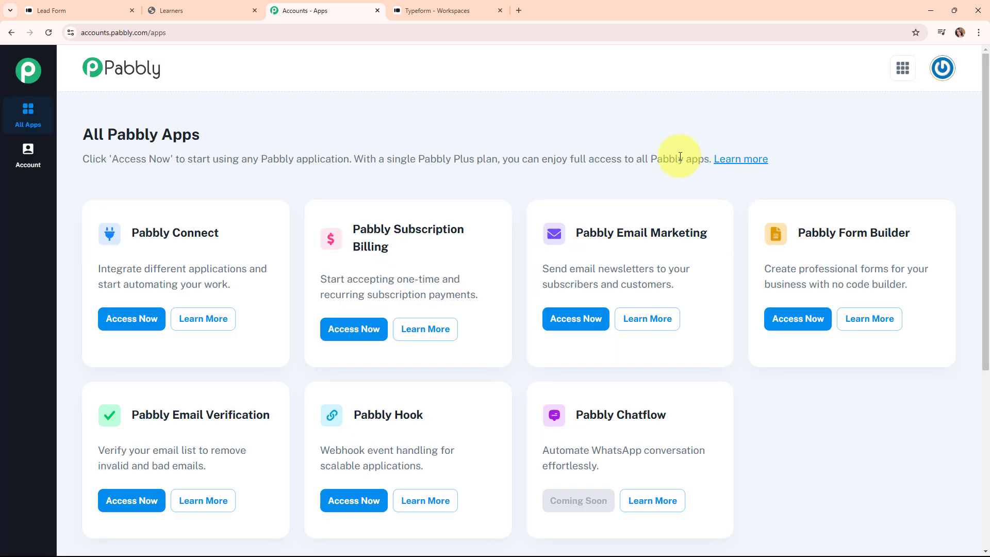
{"action": "left_click_drag", "start_coordinate": [83, 135], "coordinate": [210, 137]}
{"action": "left_click", "coordinate": [399, 156]}
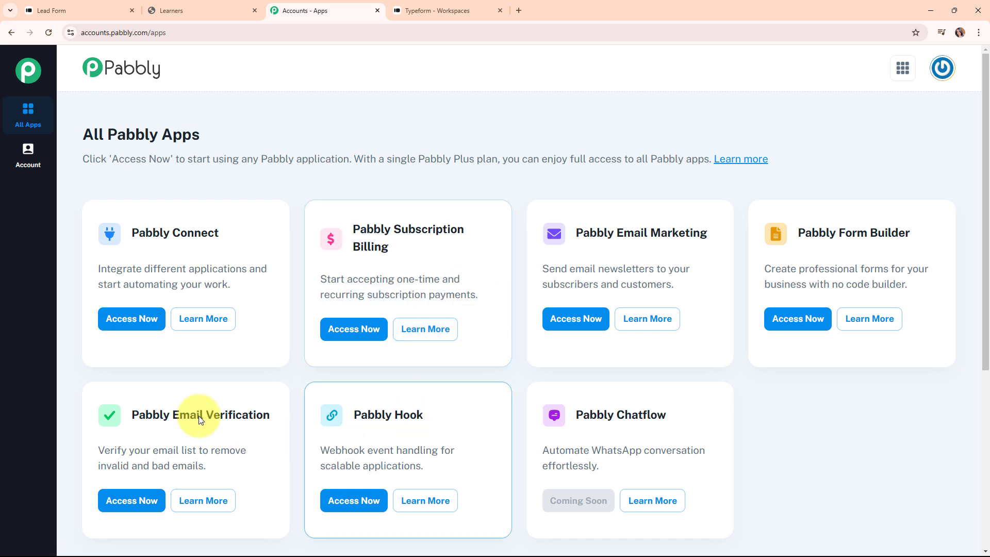
{"action": "left_click", "coordinate": [144, 322]}
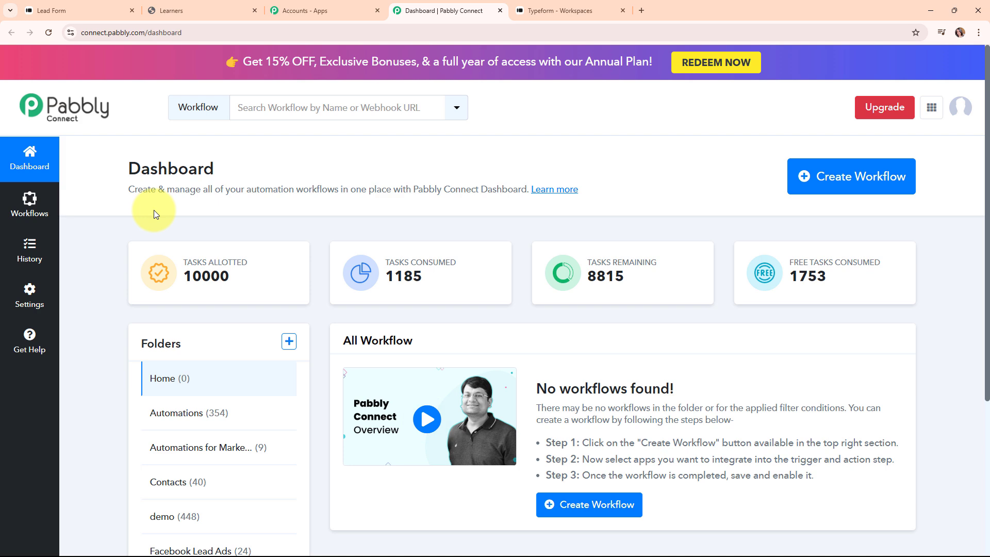
Step: Start a workflow named 'How to Enroll Graphy User on Typeform Submission' in the Automations folder
{"action": "left_click", "coordinate": [871, 181]}
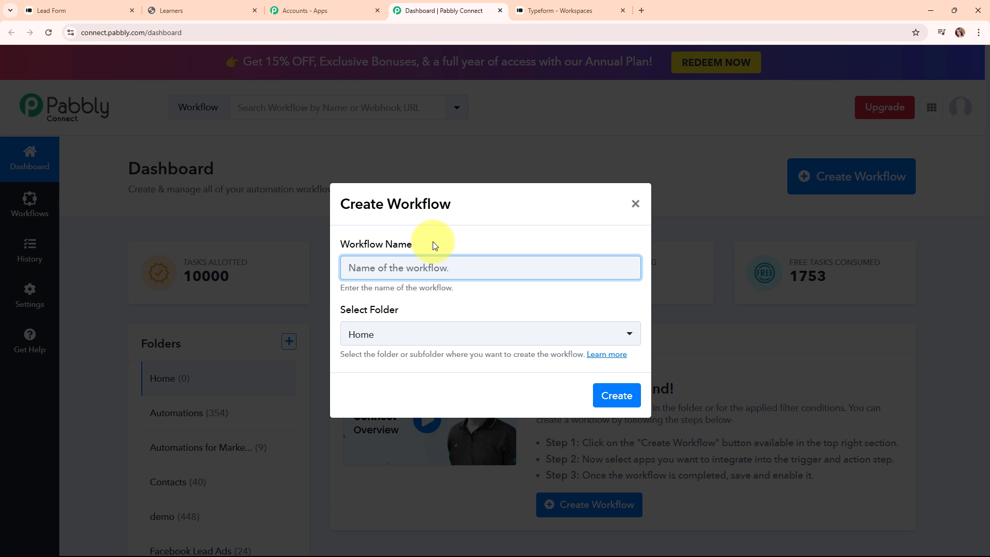
{"action": "type", "text": "How to Enroll Graphy User on Typeform Submission"}
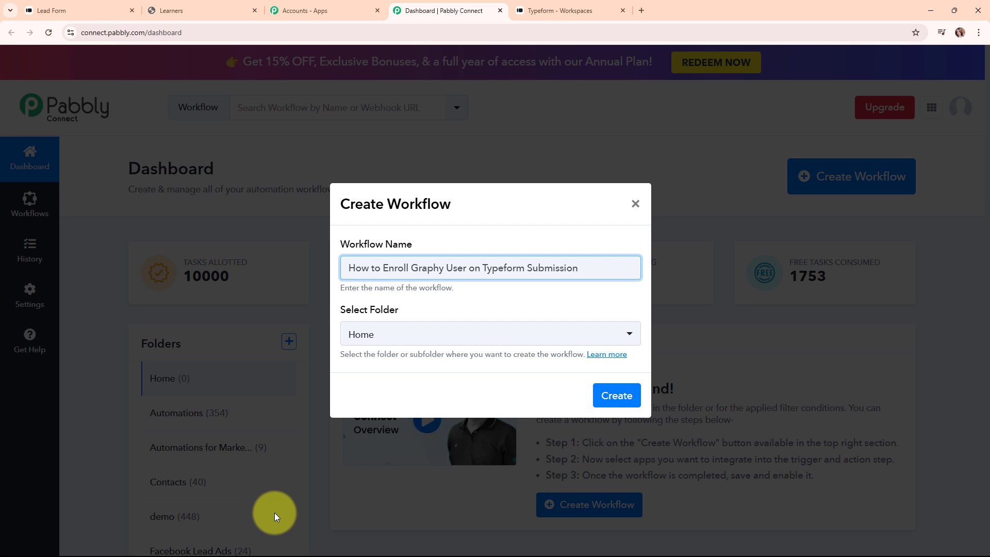
{"action": "left_click", "coordinate": [453, 337]}
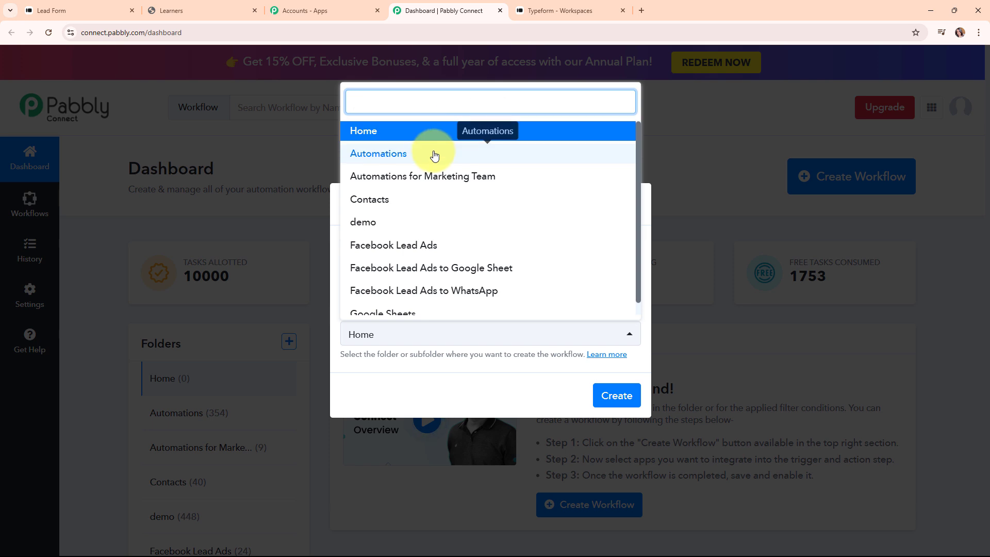
{"action": "left_click", "coordinate": [435, 154]}
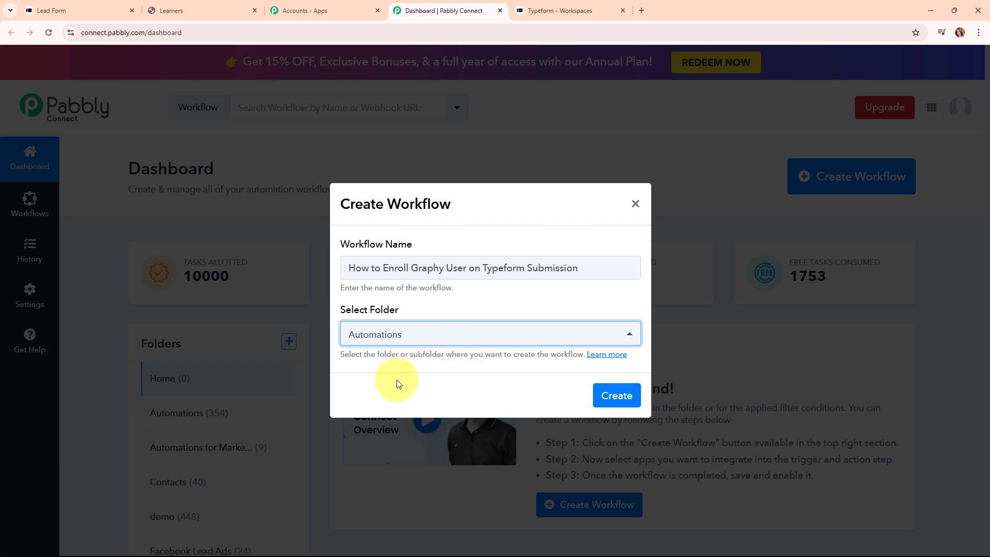
Step: Look over the workflow folders help page, then create the workflow
{"action": "left_click", "coordinate": [604, 357]}
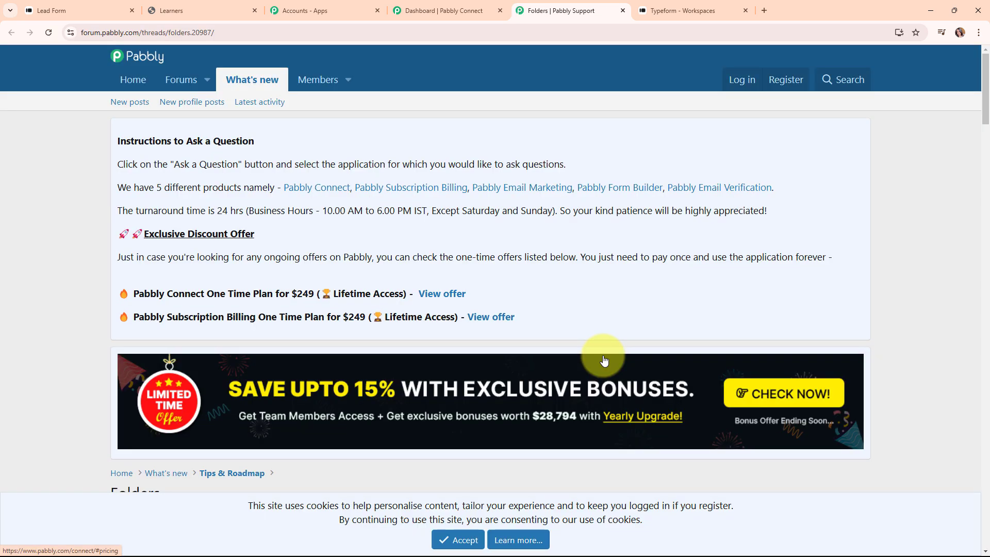
{"action": "scroll", "coordinate": [605, 359], "scroll_direction": "down", "scroll_amount": 10}
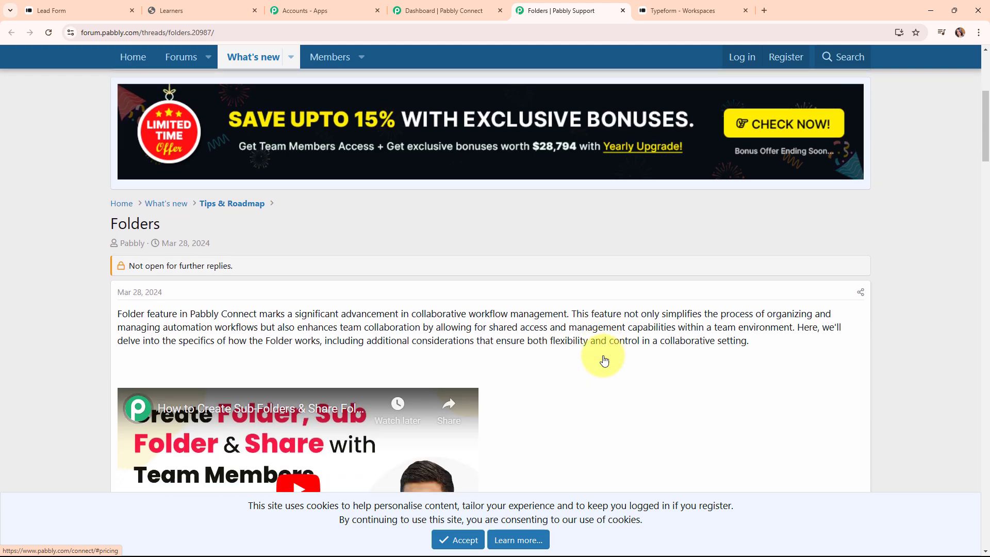
{"action": "scroll", "coordinate": [602, 355], "scroll_direction": "down", "scroll_amount": 7}
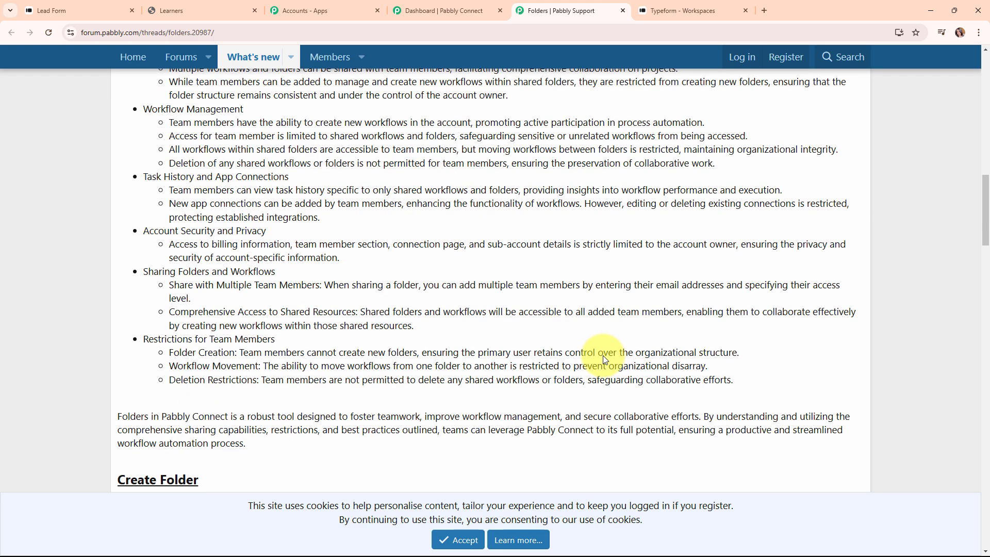
{"action": "scroll", "coordinate": [602, 354], "scroll_direction": "up", "scroll_amount": 9}
{"action": "scroll", "coordinate": [604, 356], "scroll_direction": "up", "scroll_amount": 2}
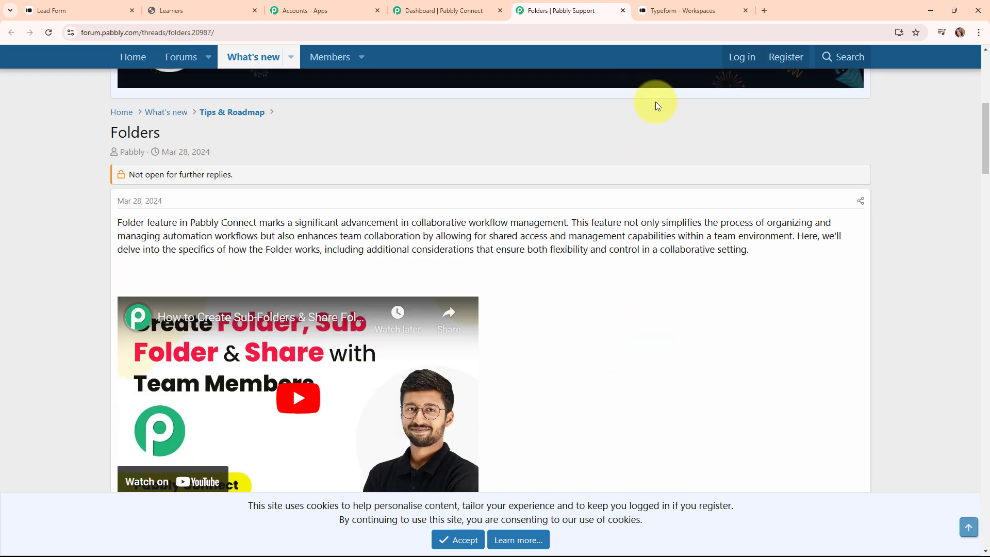
{"action": "left_click", "coordinate": [622, 11]}
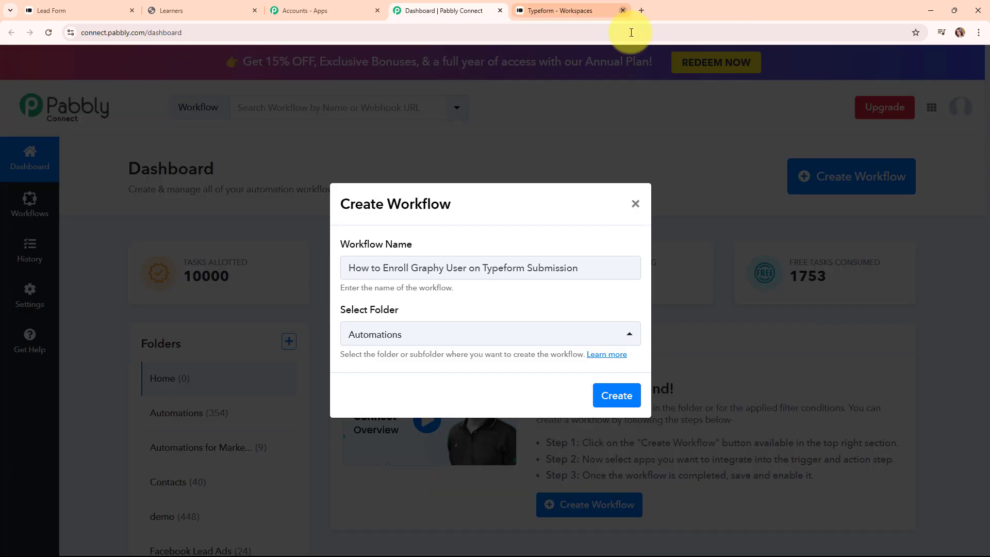
{"action": "left_click", "coordinate": [630, 405]}
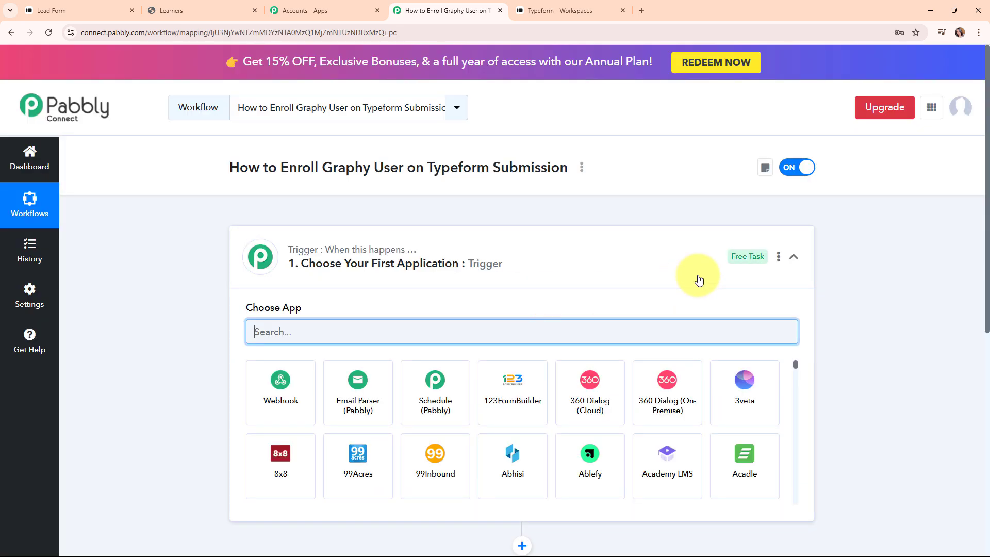
{"action": "left_click", "coordinate": [791, 256]}
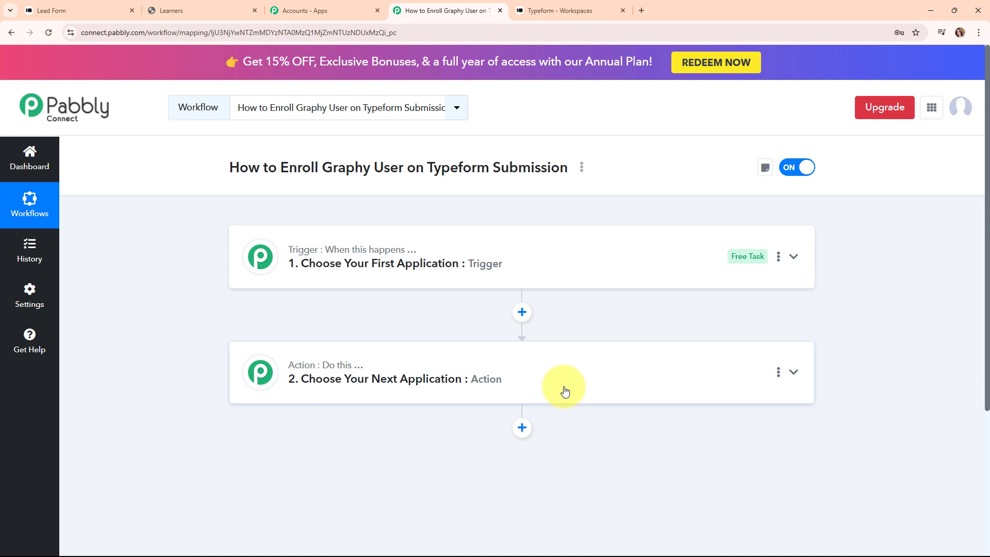
{"action": "mouse_move", "coordinate": [348, 368]}
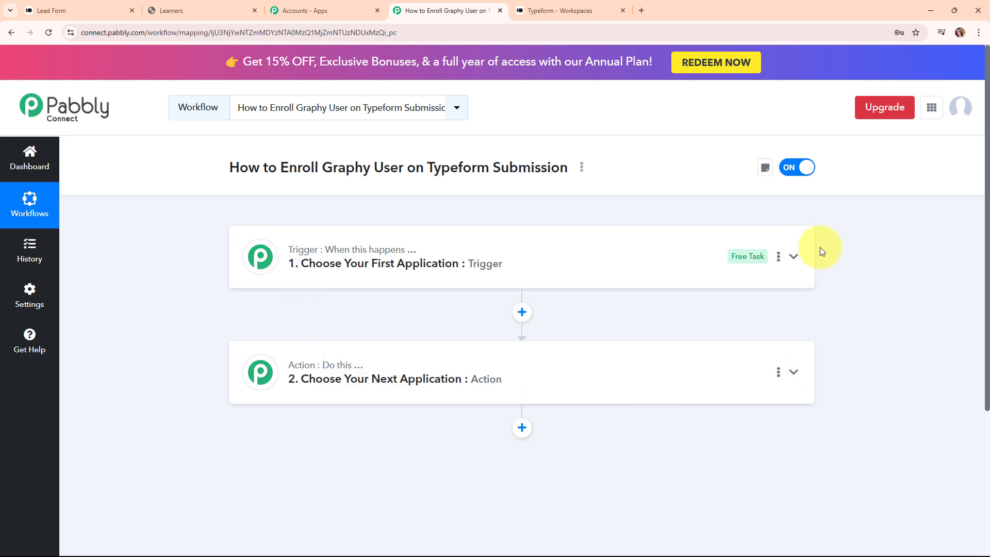
Step: Set the workflow trigger to Typeform with the New Entry event
{"action": "left_click", "coordinate": [807, 266]}
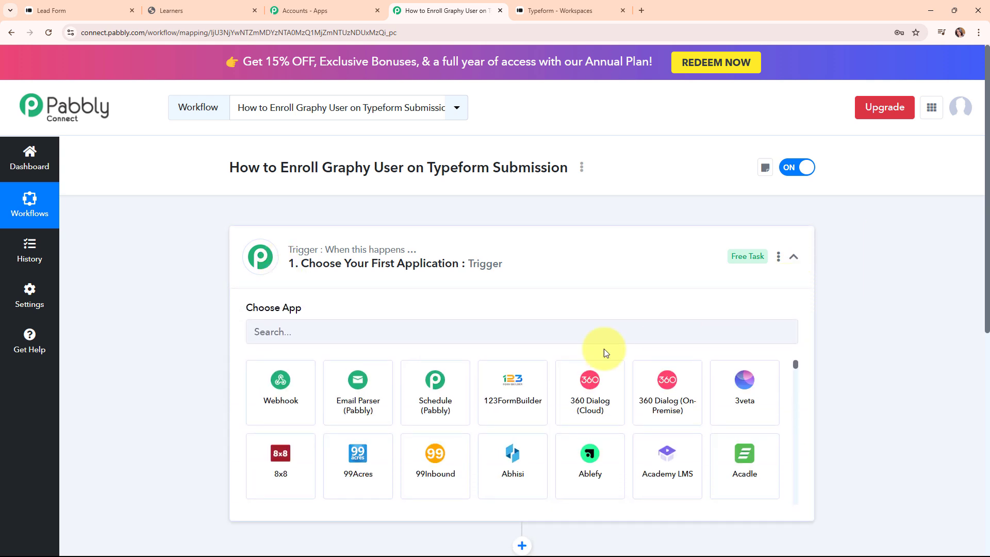
{"action": "left_click", "coordinate": [269, 332]}
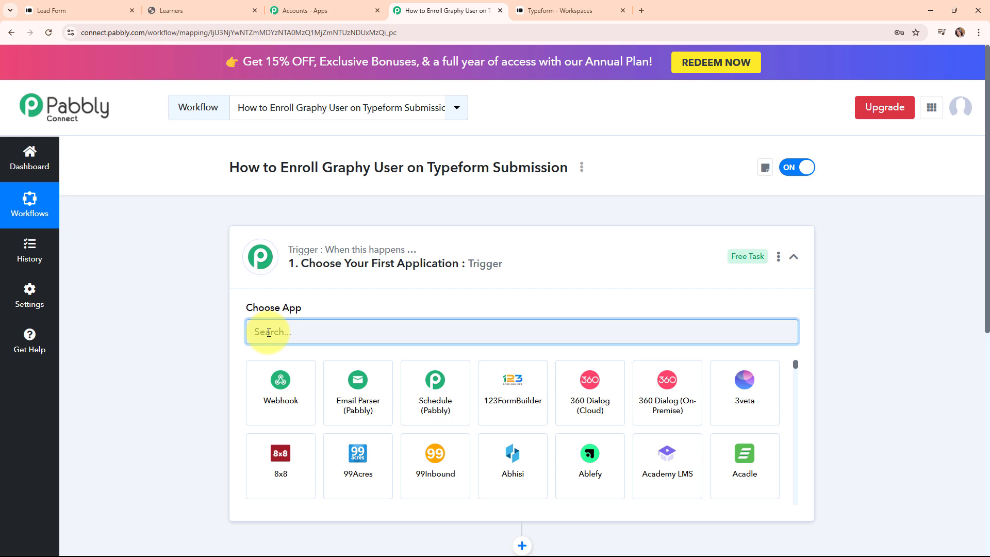
{"action": "type", "text": "Typef"}
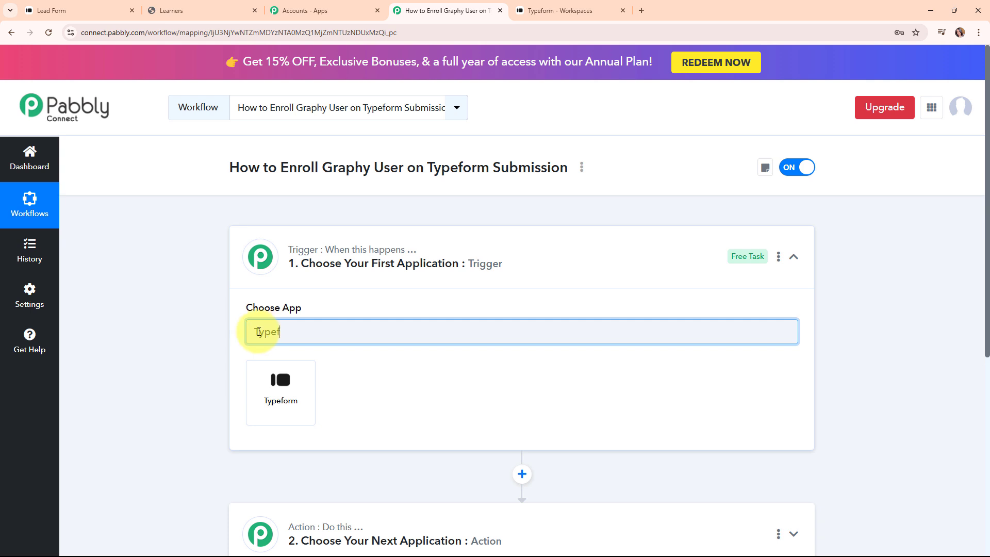
{"action": "left_click", "coordinate": [265, 392]}
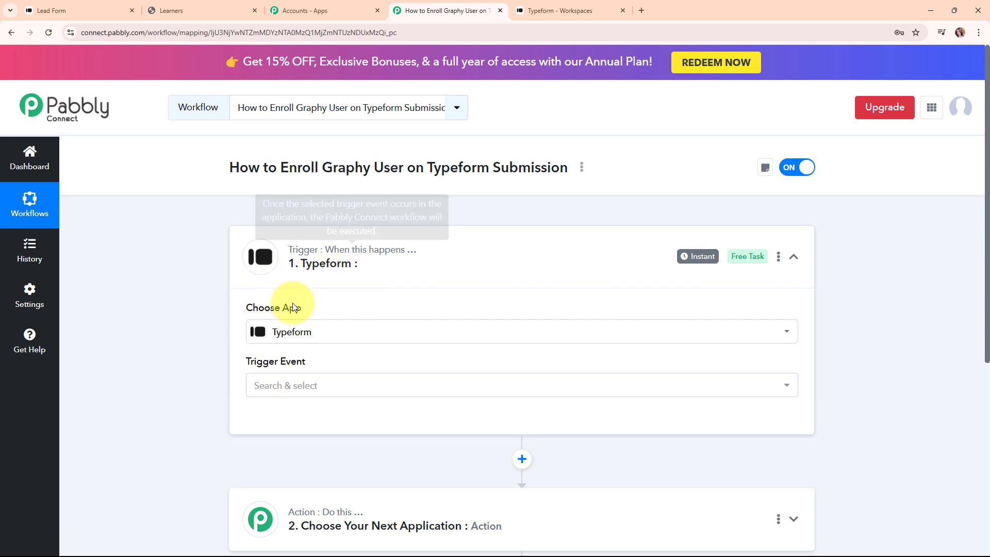
{"action": "left_click", "coordinate": [319, 395]}
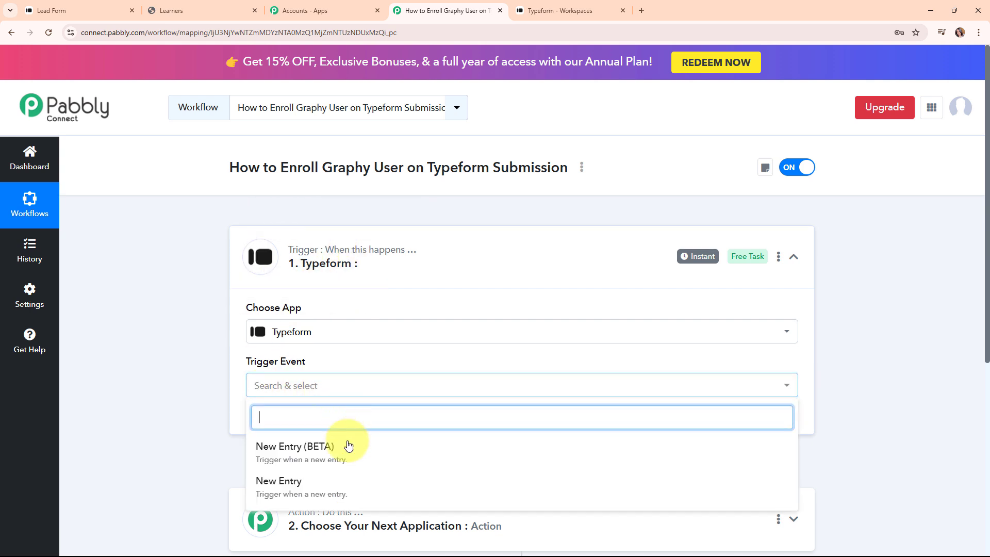
{"action": "left_click", "coordinate": [329, 492]}
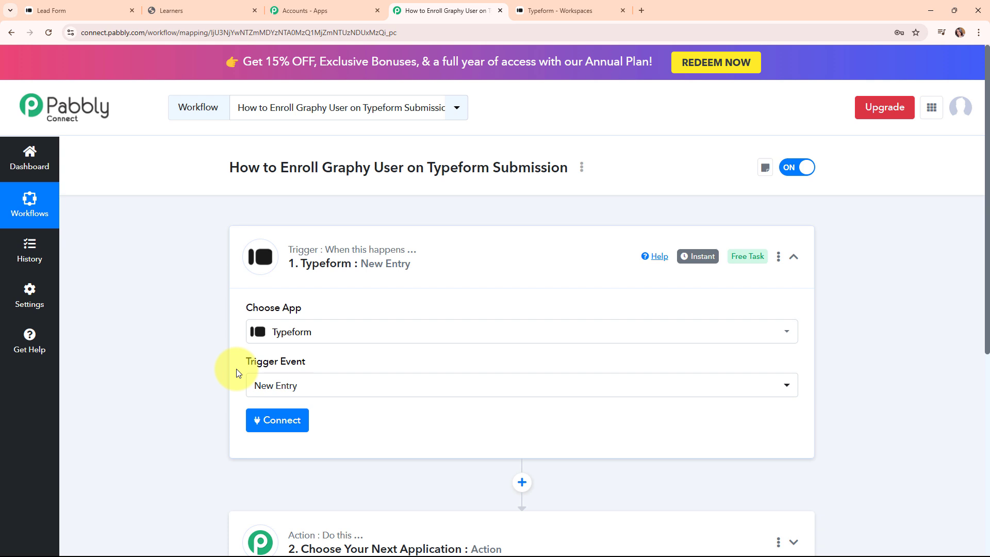
{"action": "left_click", "coordinate": [265, 428]}
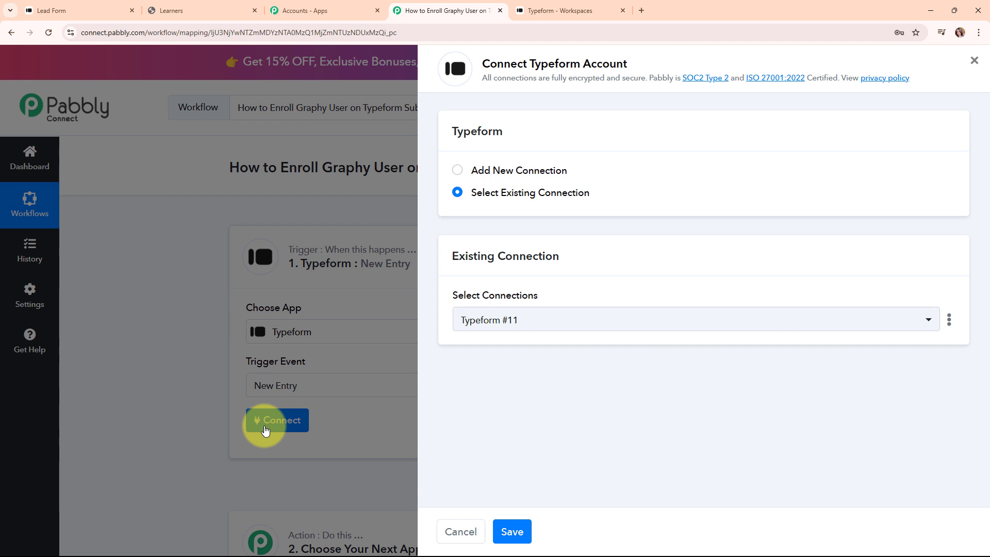
Step: Add a new Typeform connection and accept Pabbly's access request in the authorization popup
{"action": "left_click", "coordinate": [456, 172]}
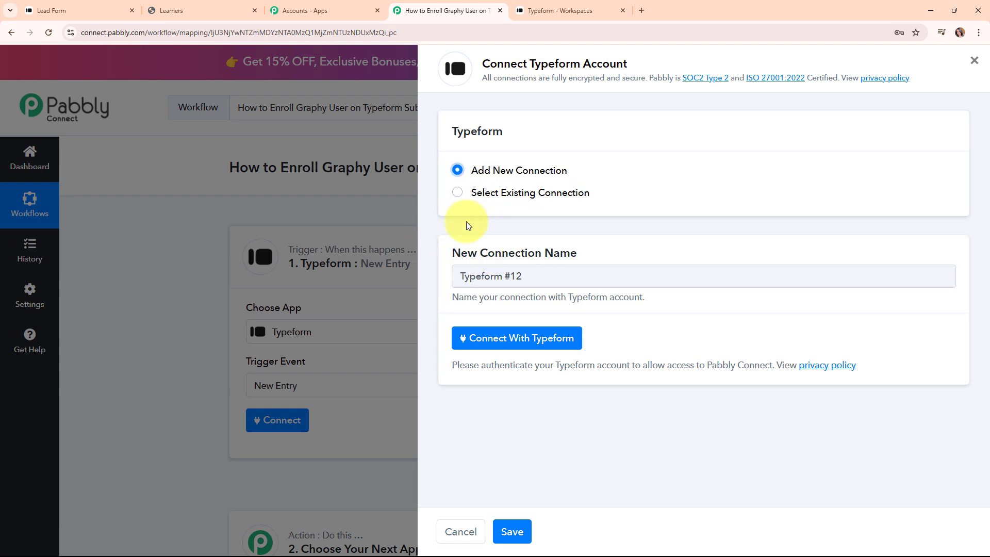
{"action": "left_click", "coordinate": [573, 350]}
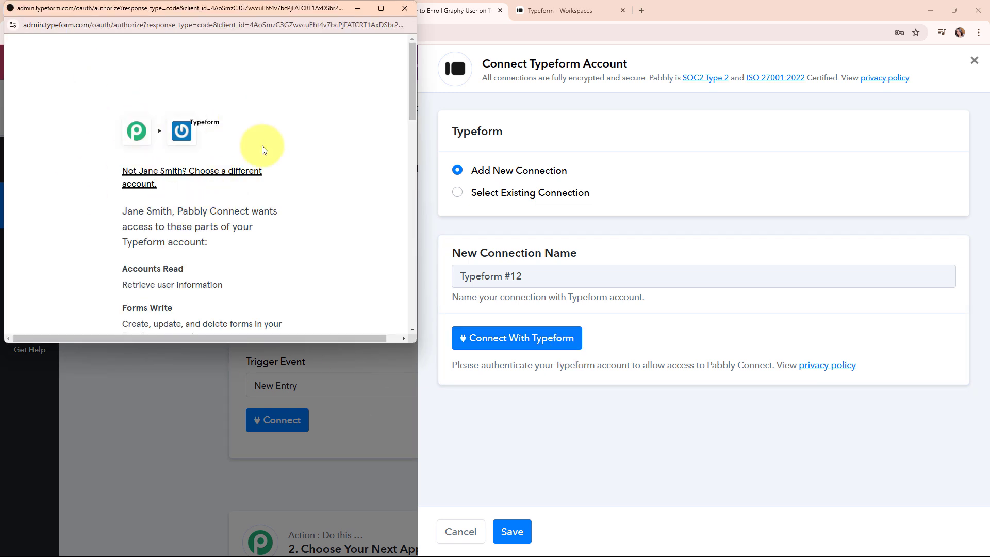
{"action": "scroll", "coordinate": [270, 192], "scroll_direction": "down", "scroll_amount": 8}
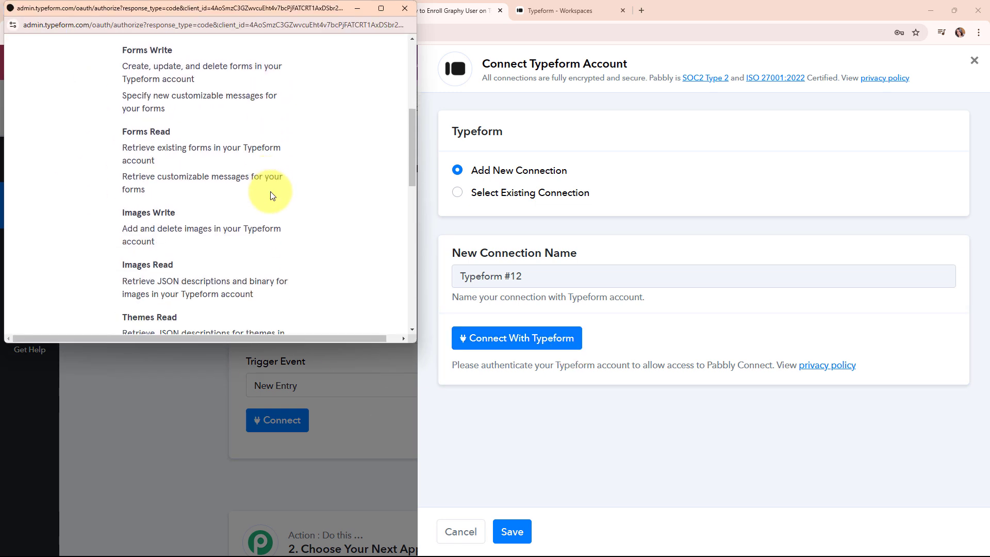
{"action": "scroll", "coordinate": [270, 195], "scroll_direction": "down", "scroll_amount": 6}
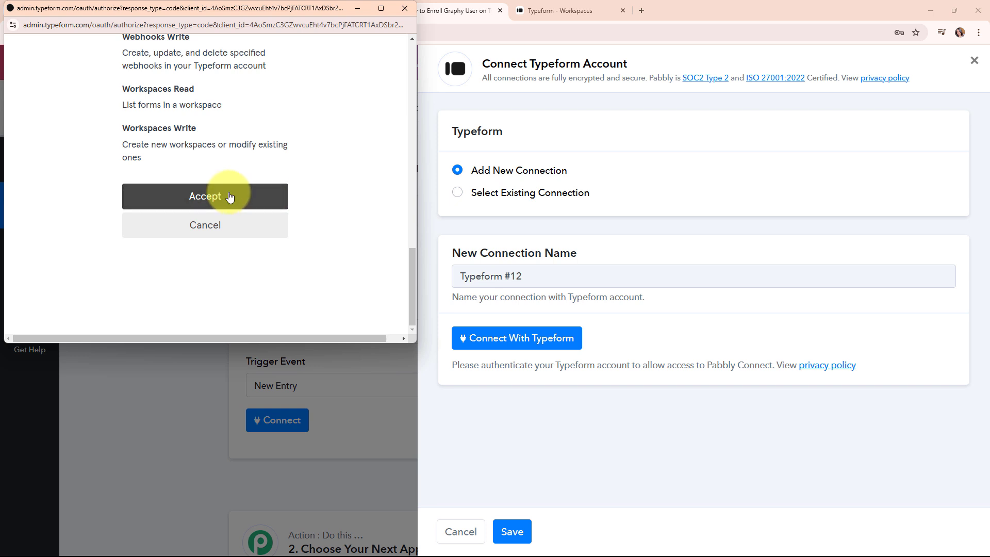
{"action": "left_click", "coordinate": [230, 196]}
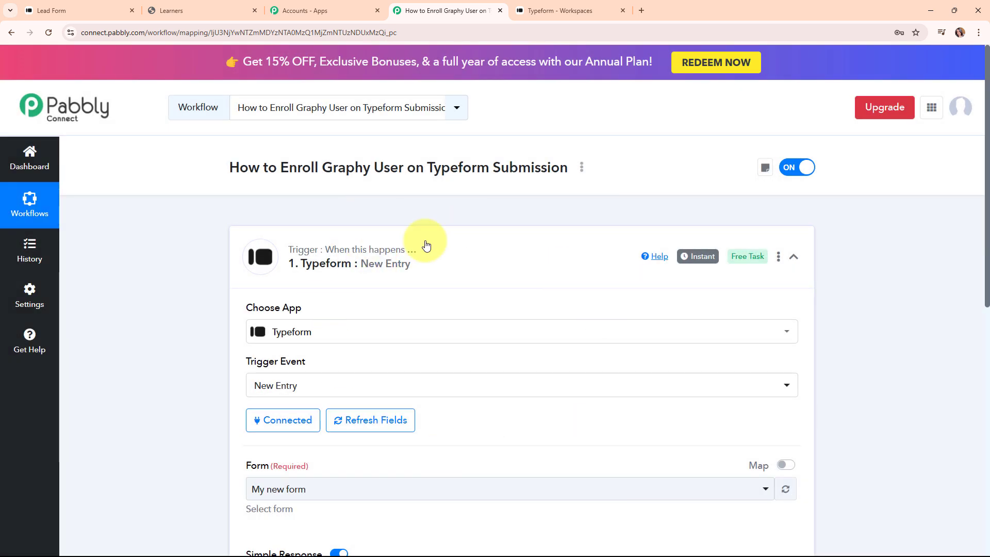
Step: Check which forms exist in the Typeform workspace, then return to the workflow
{"action": "scroll", "coordinate": [493, 402], "scroll_direction": "down", "scroll_amount": 5}
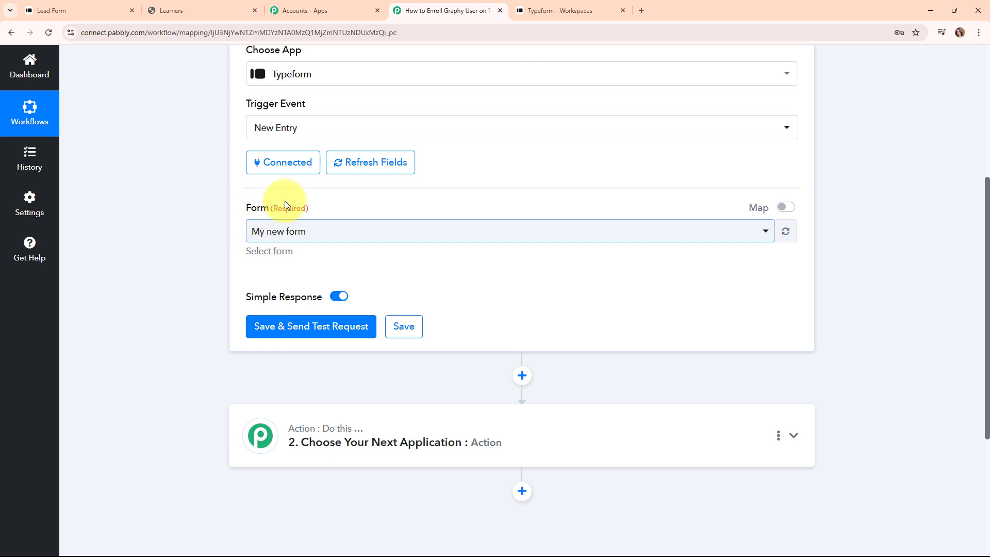
{"action": "left_click", "coordinate": [597, 9]}
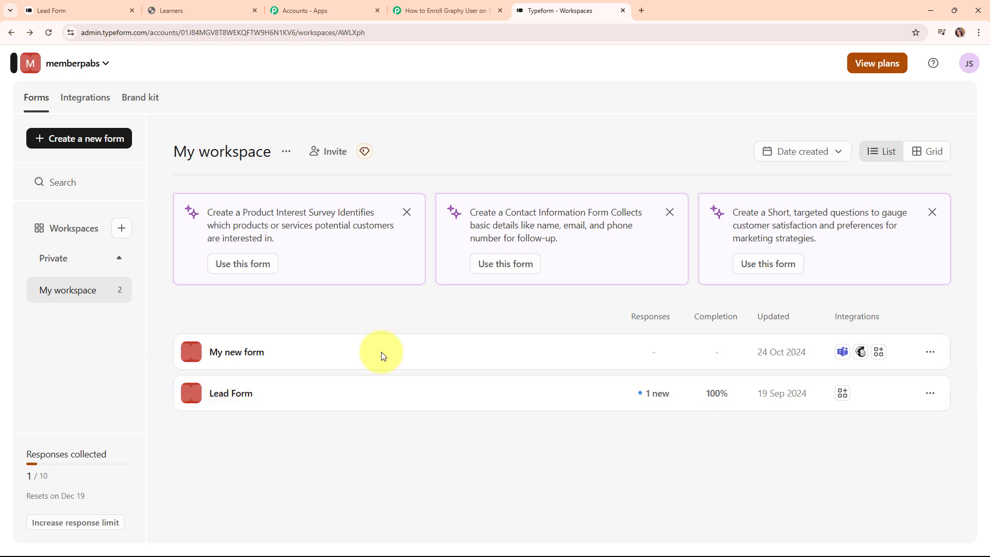
{"action": "left_click", "coordinate": [455, 6]}
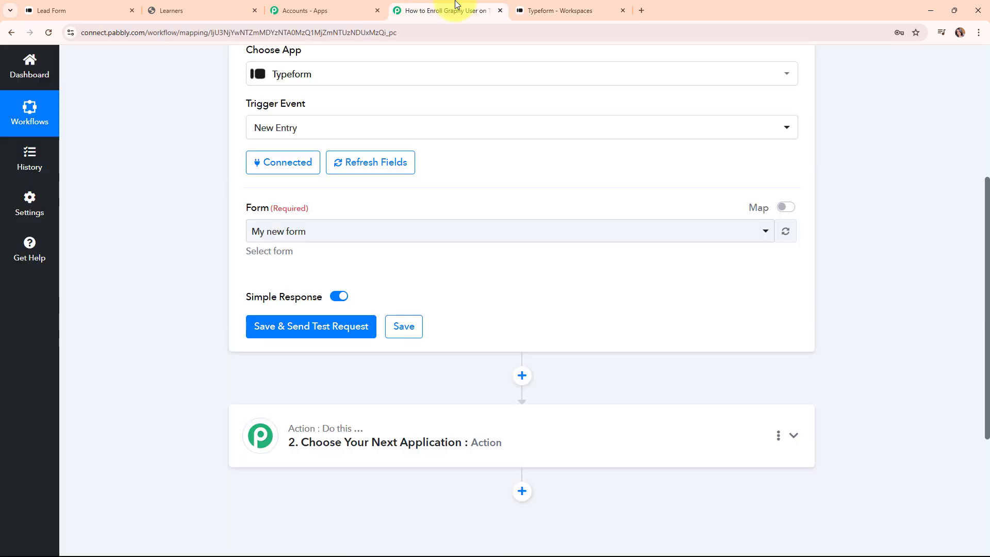
Step: Choose Lead Form as the watched form and save and send a test request
{"action": "left_click", "coordinate": [313, 238]}
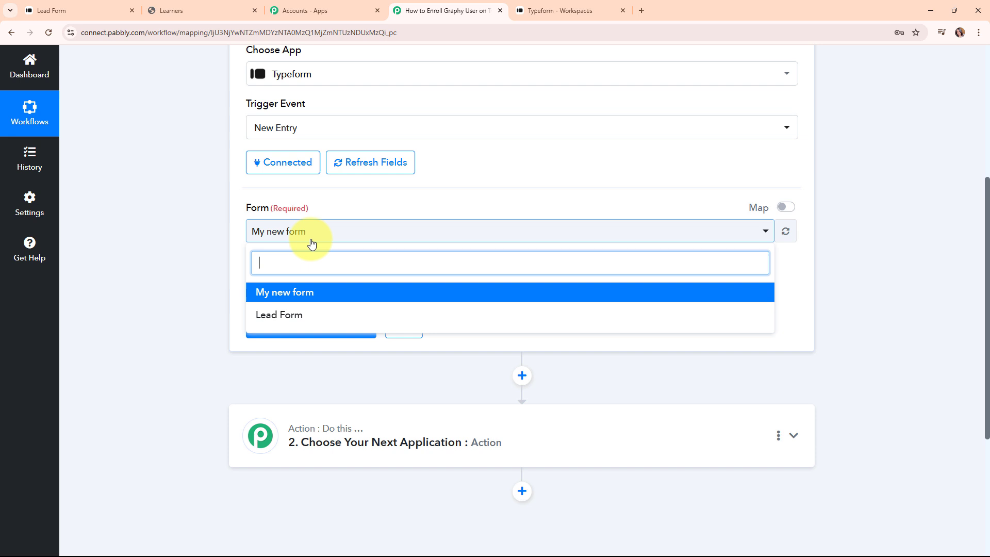
{"action": "left_click", "coordinate": [331, 316]}
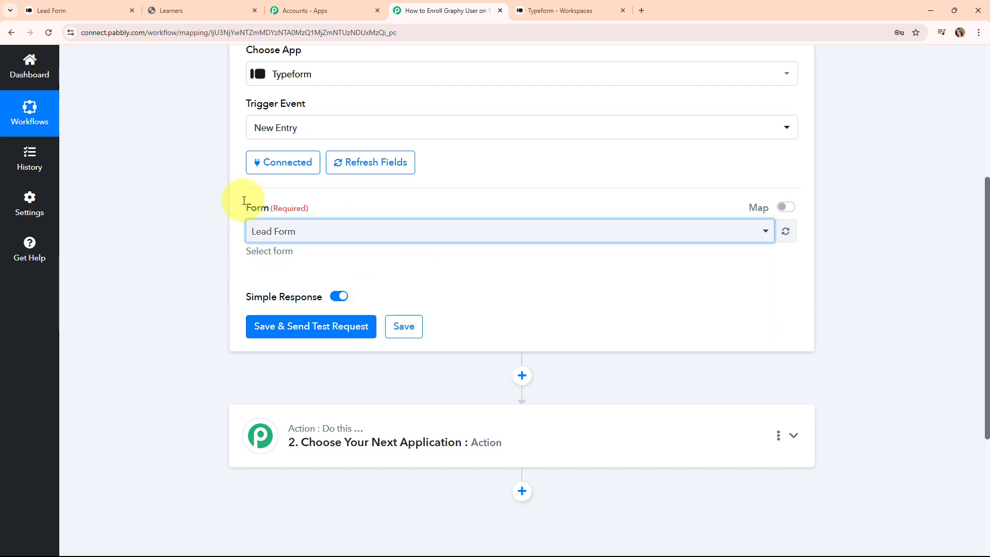
{"action": "left_click", "coordinate": [290, 331]}
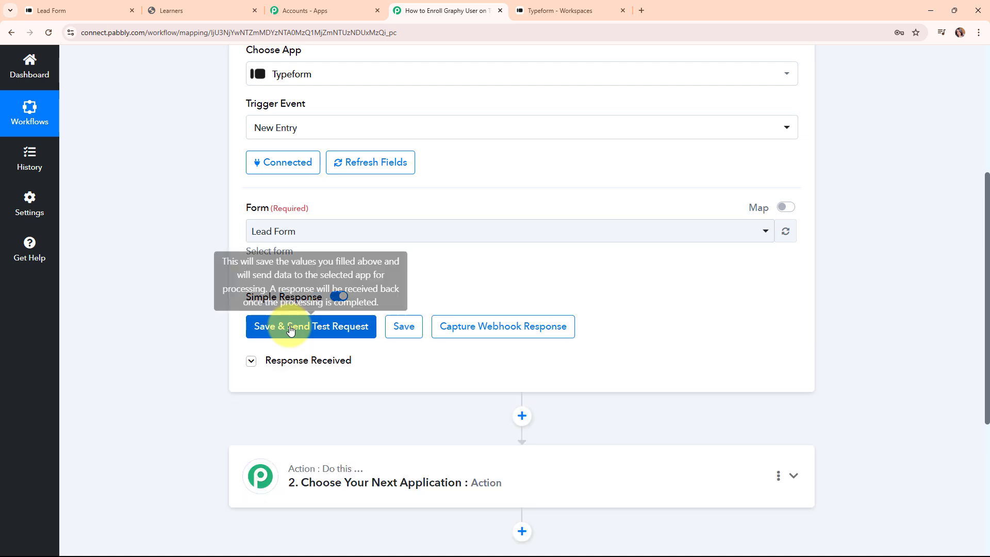
{"action": "left_click", "coordinate": [290, 330]}
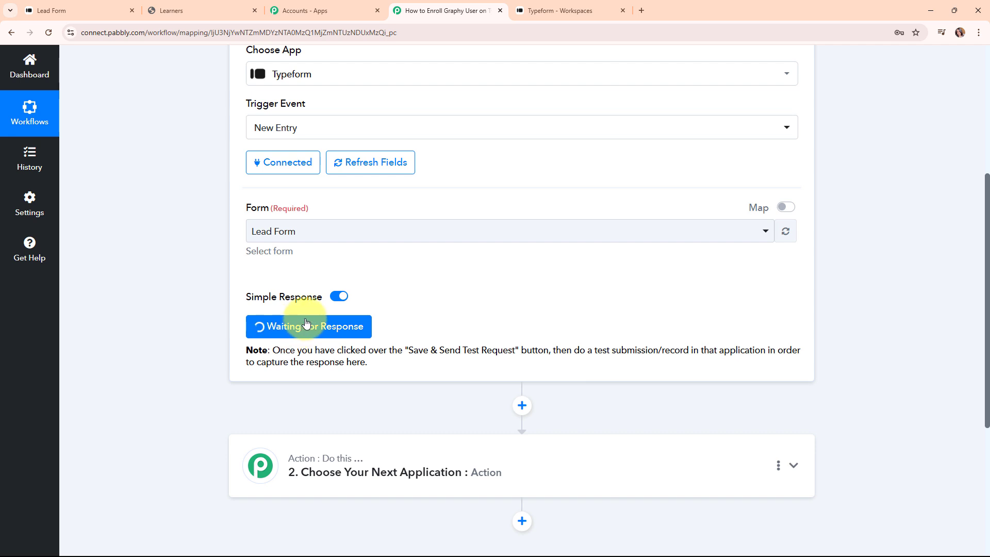
Step: Fill the Lead Form with a test first and last name, phone number and e-mail address
{"action": "left_click", "coordinate": [58, 12]}
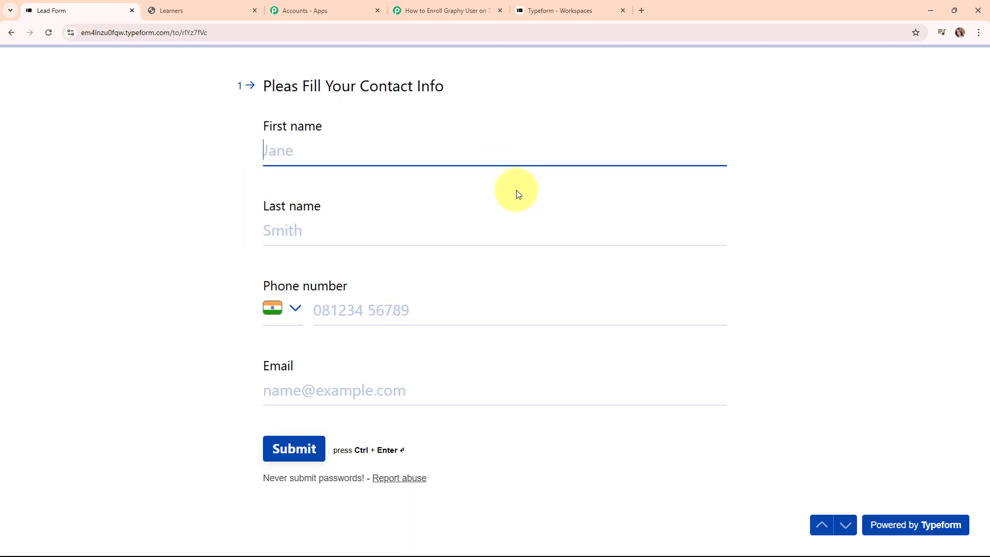
{"action": "type", "text": "Dummy"}
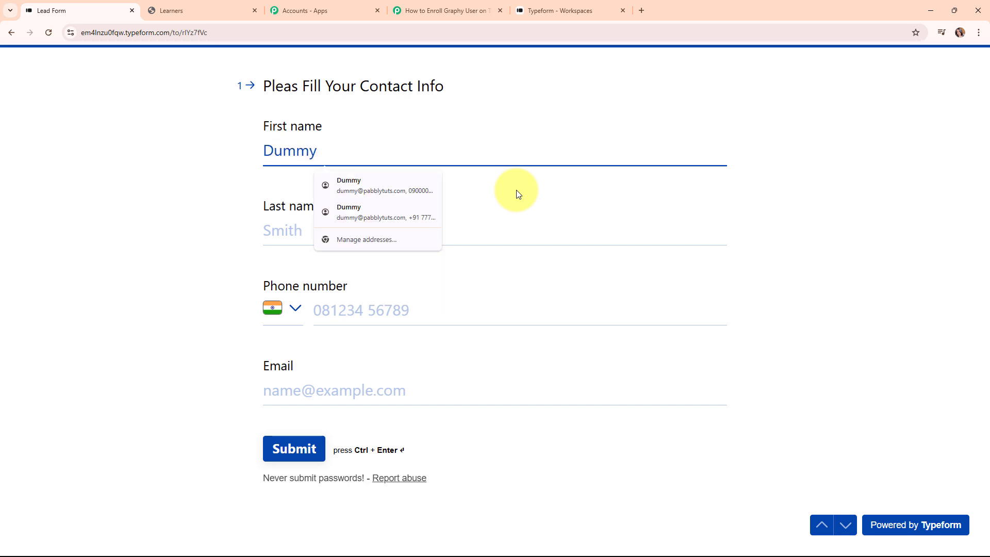
{"action": "left_click", "coordinate": [528, 228]}
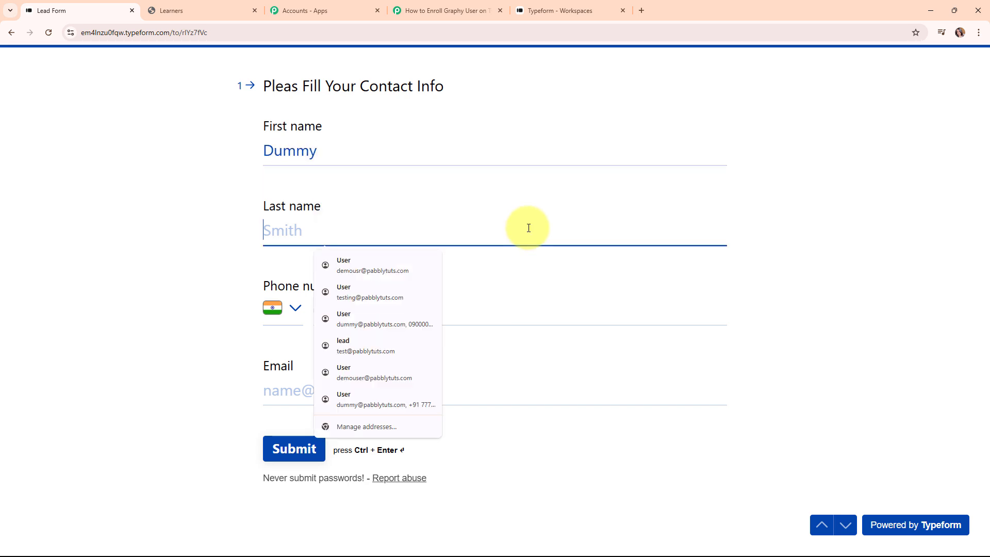
{"action": "type", "text": "L"}
{"action": "type", "text": "ead"}
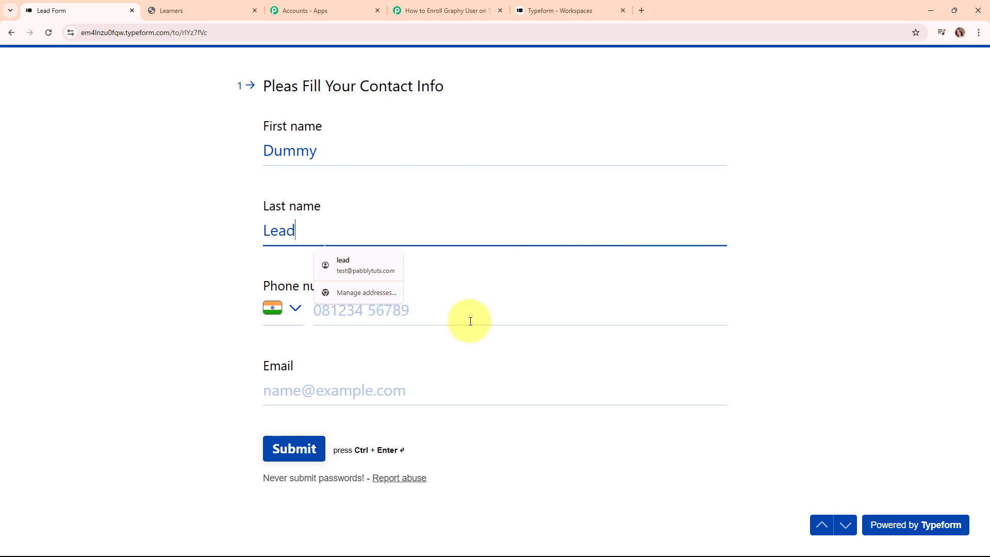
{"action": "left_click", "coordinate": [471, 318]}
{"action": "type", "text": "9696969696"}
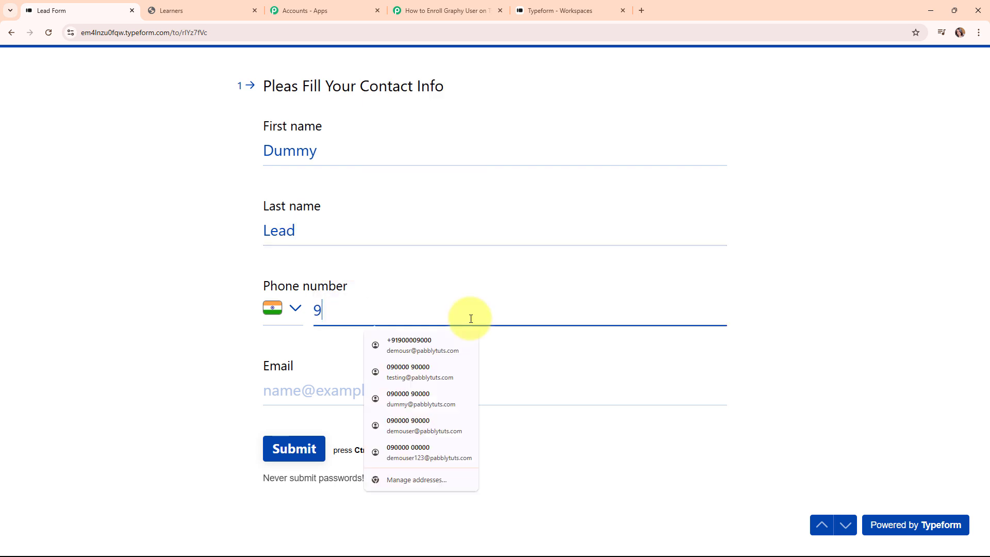
{"action": "left_click", "coordinate": [371, 385]}
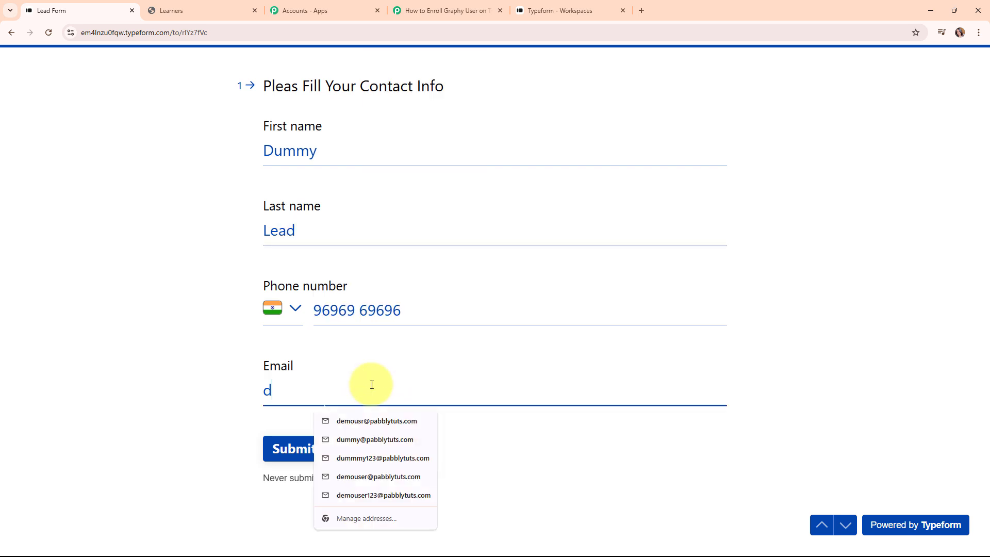
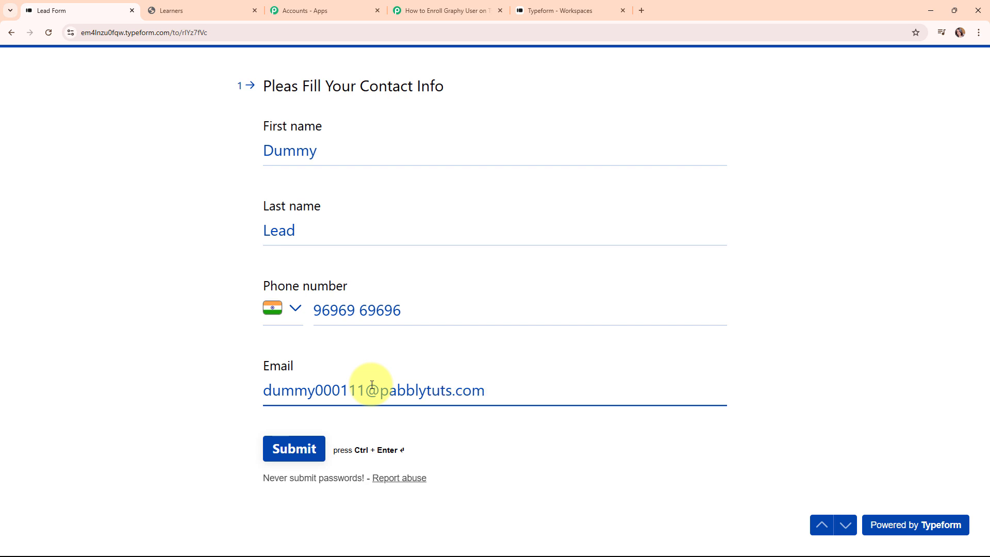
Step: Submit the form and rate the experience 4 in the feedback prompt
{"action": "left_click", "coordinate": [294, 460]}
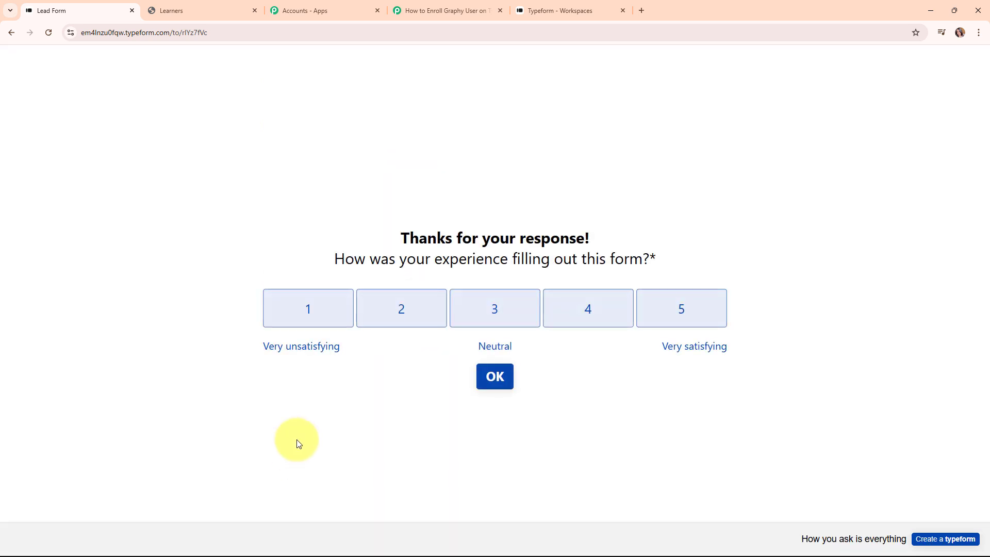
{"action": "left_click", "coordinate": [619, 317]}
{"action": "left_click", "coordinate": [495, 376]}
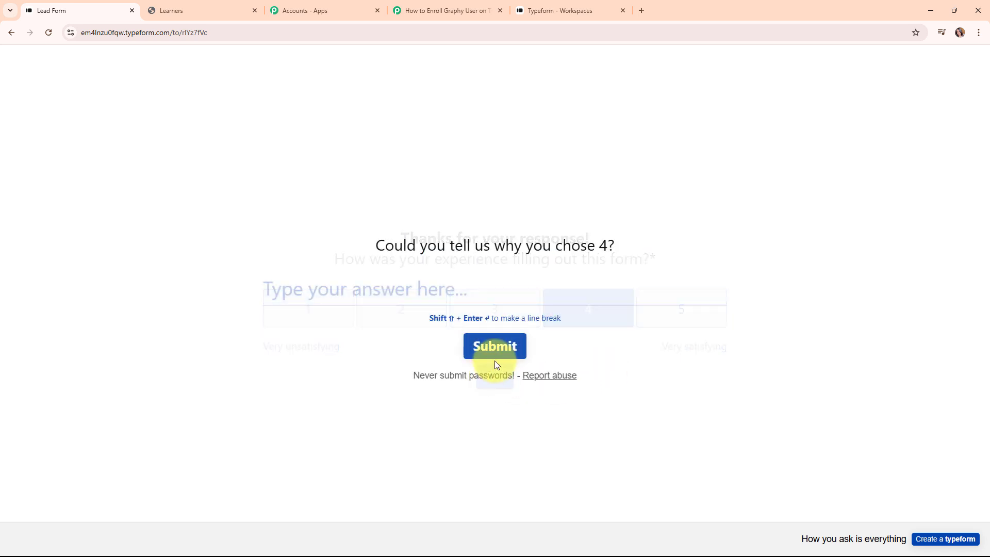
{"action": "left_click", "coordinate": [502, 345]}
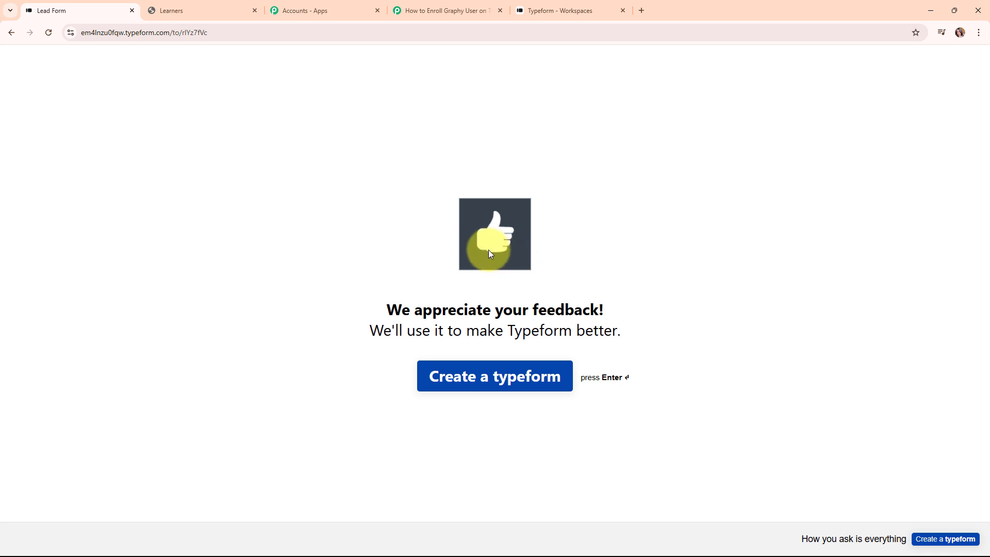
Step: Return to the Pabbly workflow and scroll down to the Typeform trigger's Response Received data
{"action": "left_click", "coordinate": [436, 6]}
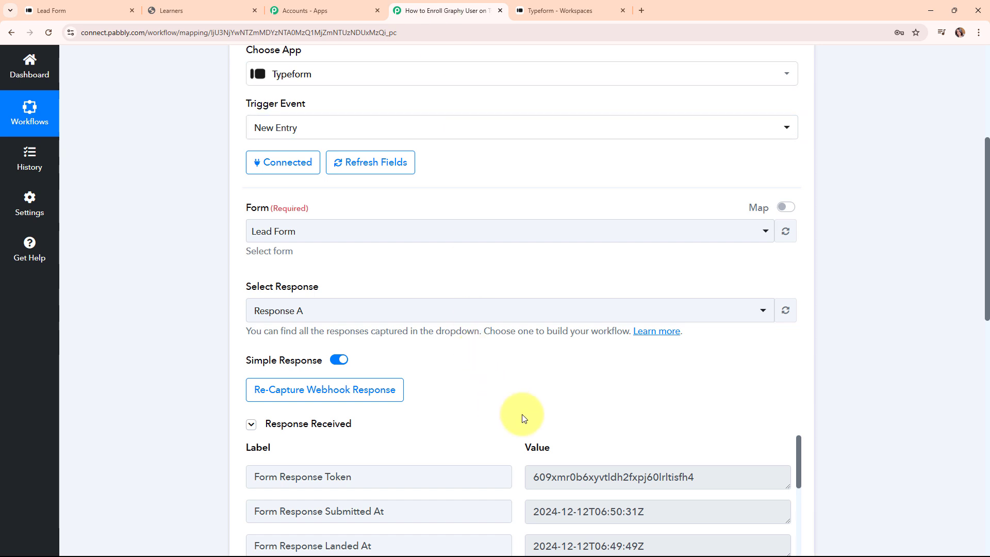
{"action": "scroll", "coordinate": [738, 395], "scroll_direction": "down", "scroll_amount": 6}
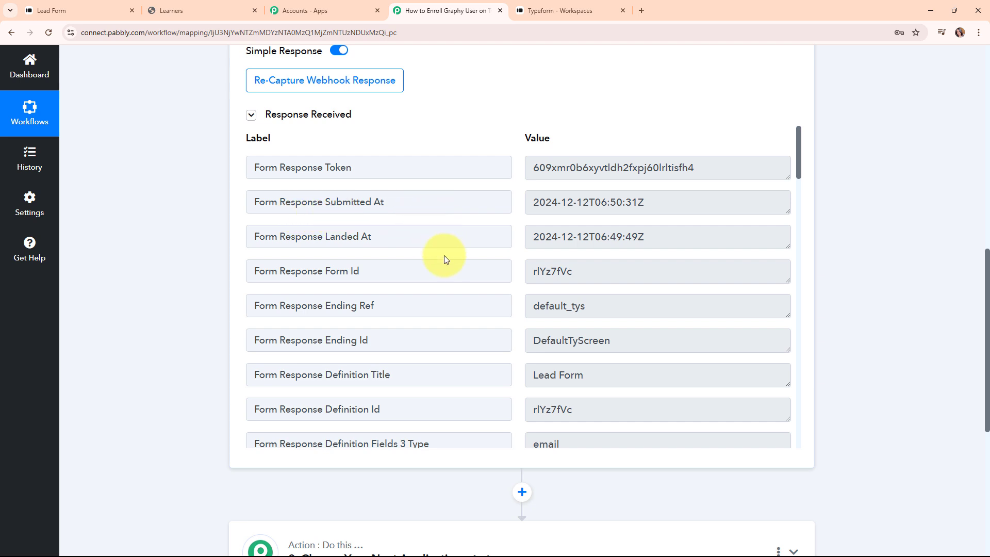
{"action": "scroll", "coordinate": [621, 338], "scroll_direction": "down", "scroll_amount": 1}
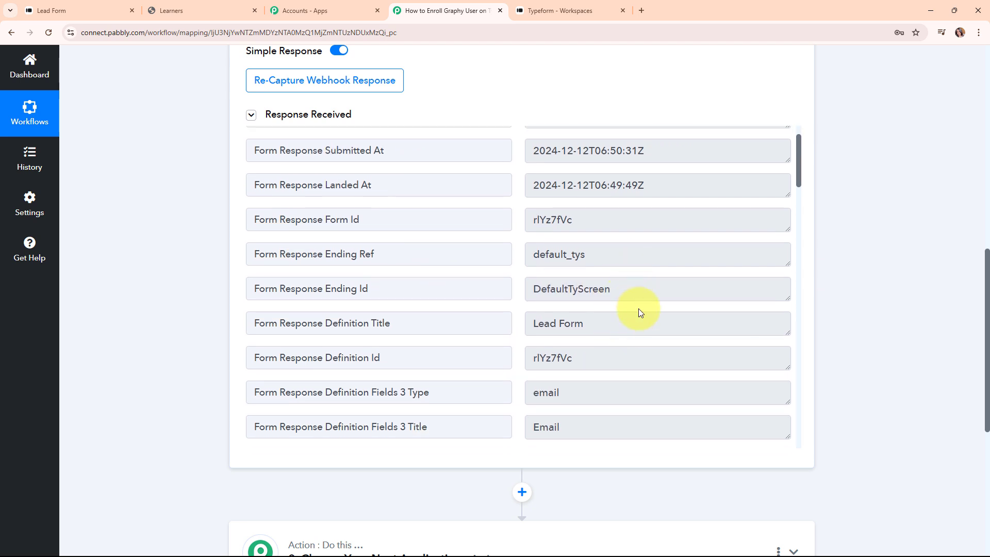
{"action": "scroll", "coordinate": [640, 312], "scroll_direction": "down", "scroll_amount": 2}
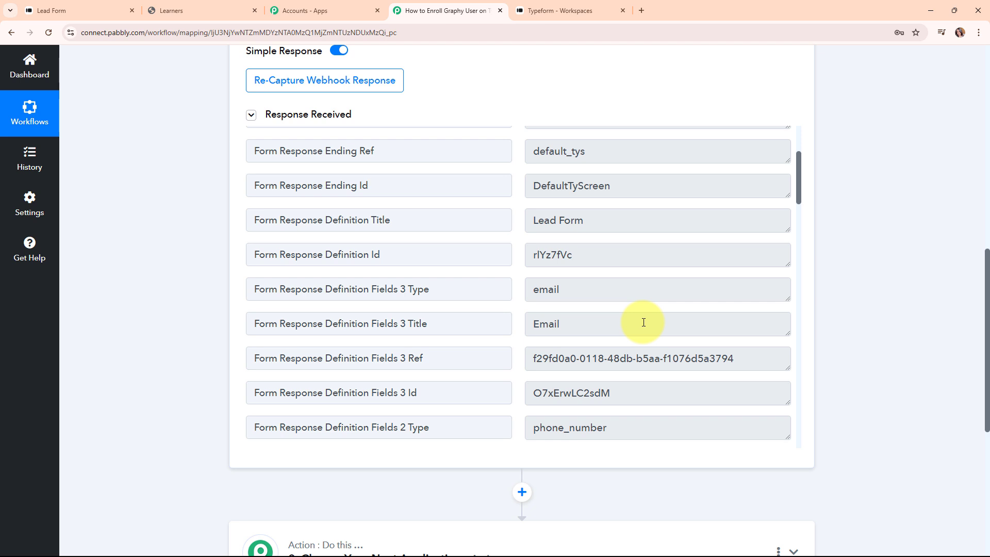
{"action": "scroll", "coordinate": [643, 322], "scroll_direction": "down", "scroll_amount": 3}
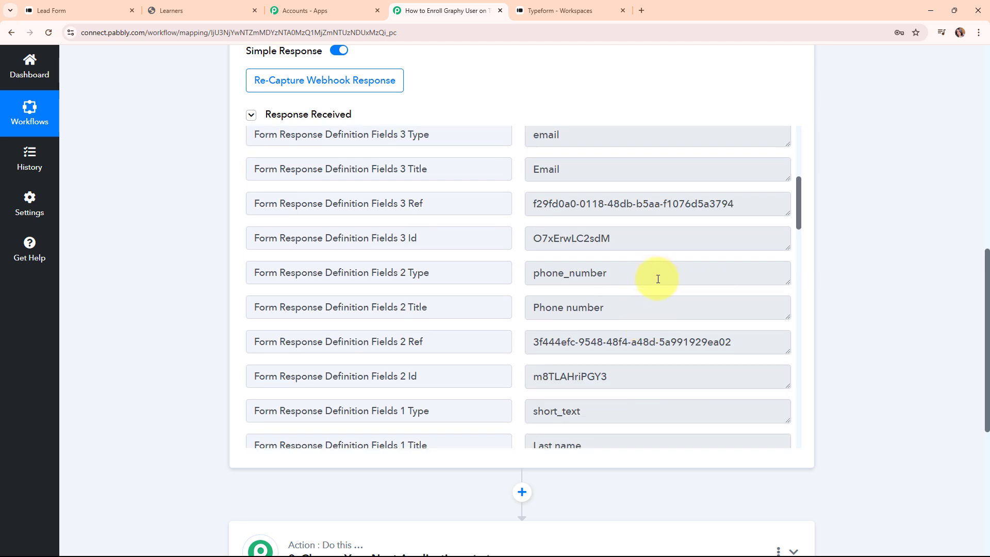
{"action": "scroll", "coordinate": [658, 279], "scroll_direction": "down", "scroll_amount": 6}
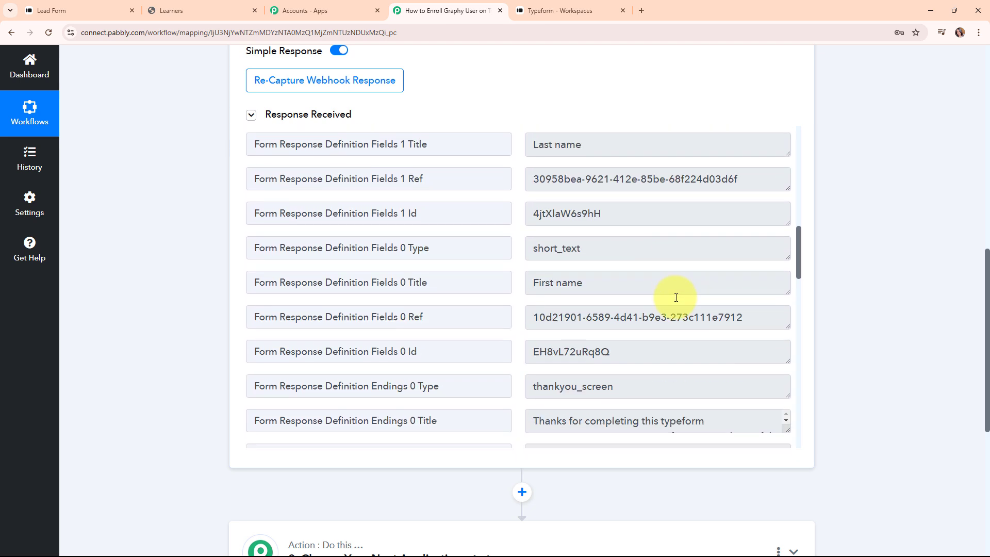
{"action": "scroll", "coordinate": [676, 297], "scroll_direction": "down", "scroll_amount": 8}
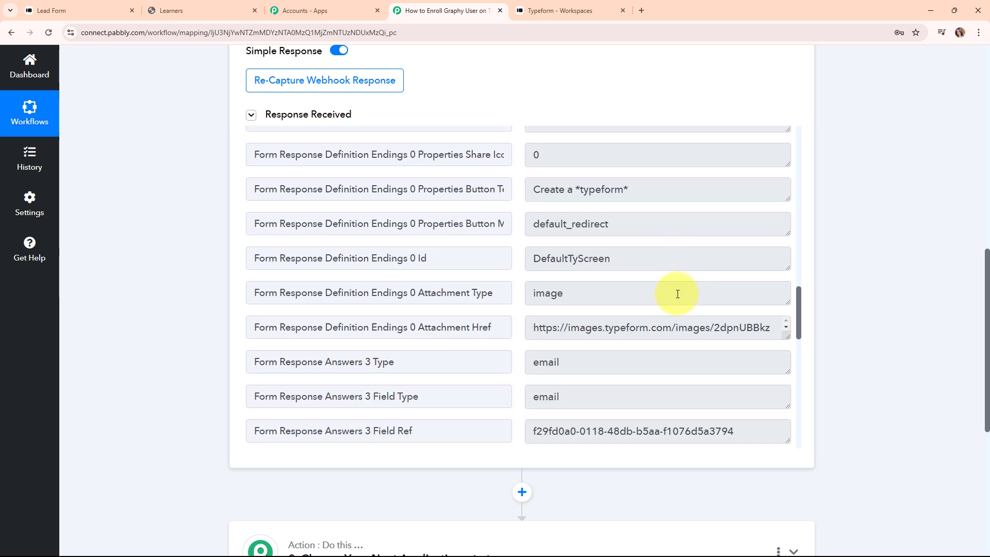
{"action": "scroll", "coordinate": [676, 294], "scroll_direction": "down", "scroll_amount": 6}
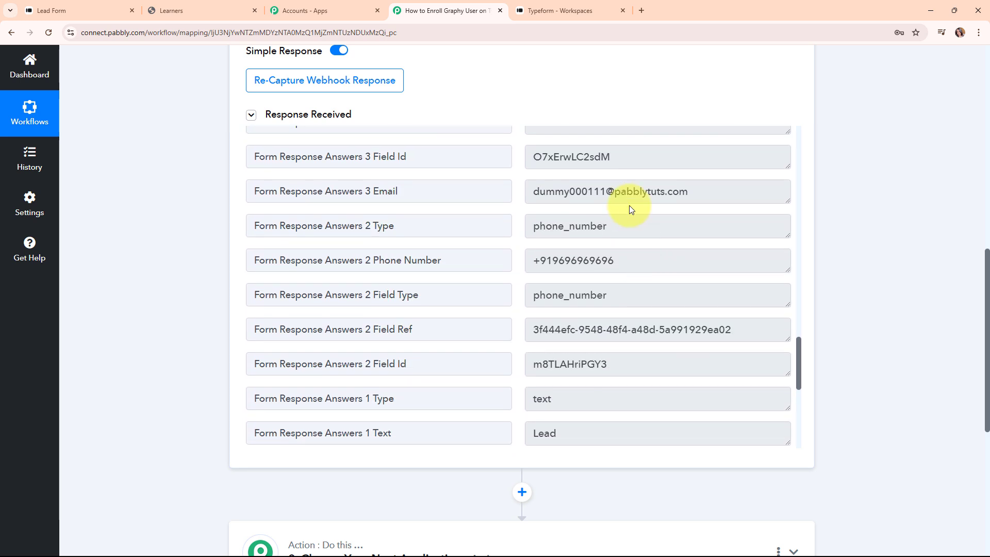
Step: Check the captured email, phone number, last name and first name answers in the response
{"action": "left_click", "coordinate": [630, 195]}
{"action": "left_click", "coordinate": [625, 260]}
{"action": "scroll", "coordinate": [615, 314], "scroll_direction": "down", "scroll_amount": 2}
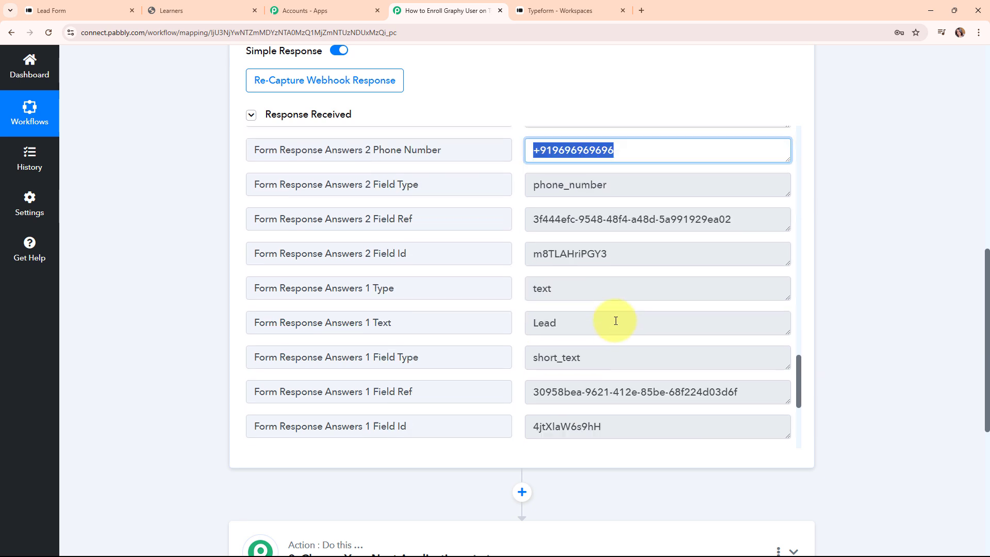
{"action": "left_click", "coordinate": [615, 320]}
{"action": "scroll", "coordinate": [582, 304], "scroll_direction": "down", "scroll_amount": 4}
{"action": "left_click", "coordinate": [533, 308]}
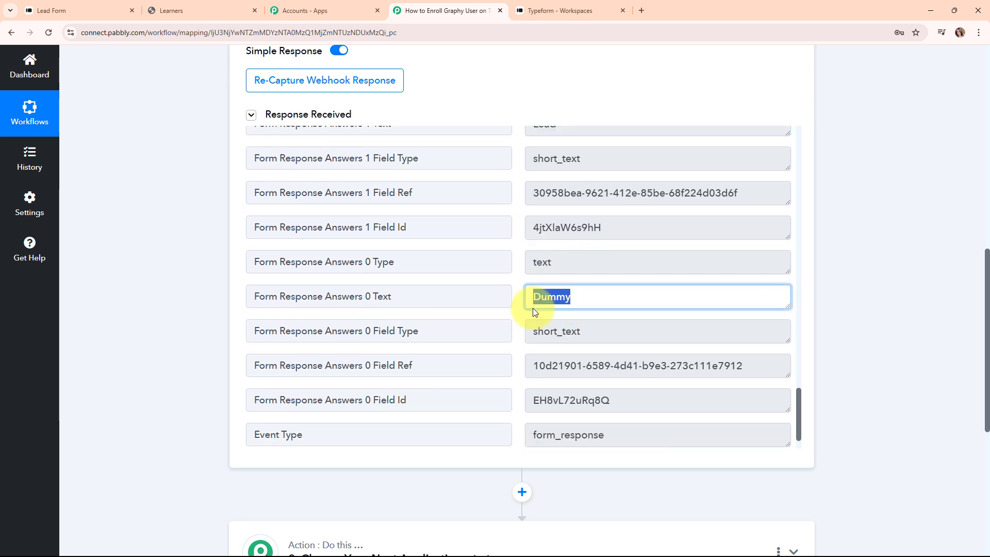
{"action": "scroll", "coordinate": [598, 309], "scroll_direction": "down", "scroll_amount": 1}
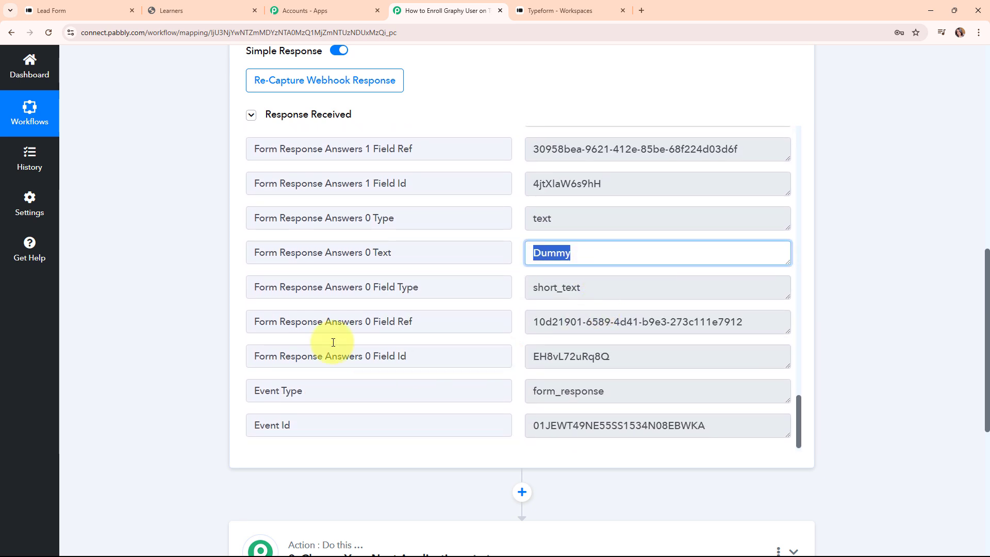
{"action": "scroll", "coordinate": [835, 320], "scroll_direction": "up", "scroll_amount": 8}
{"action": "scroll", "coordinate": [828, 326], "scroll_direction": "up", "scroll_amount": 3}
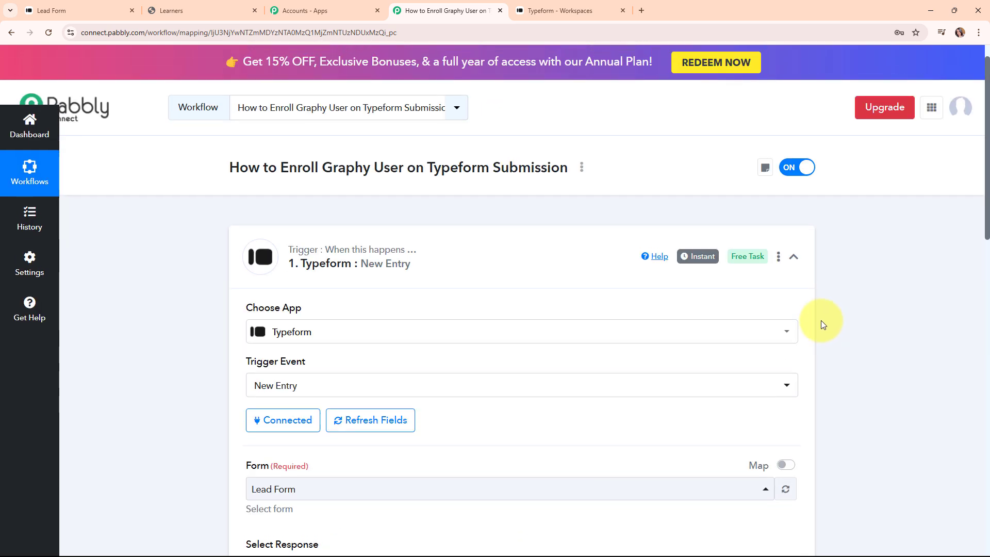
Step: Collapse the Typeform : New Entry trigger card
{"action": "left_click", "coordinate": [793, 258]}
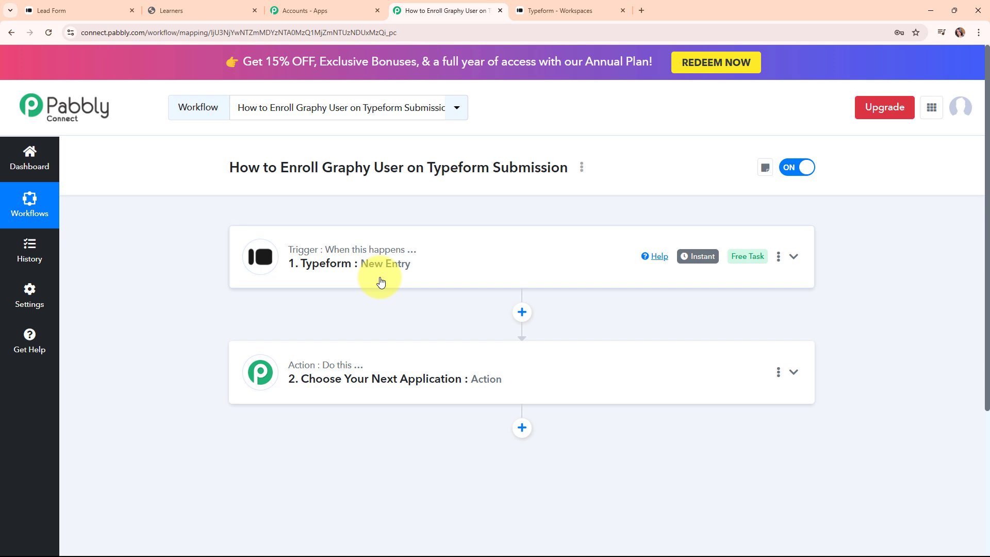
Step: Search 'Grap' in the action step's app chooser and pick Graphy
{"action": "left_click", "coordinate": [412, 371]}
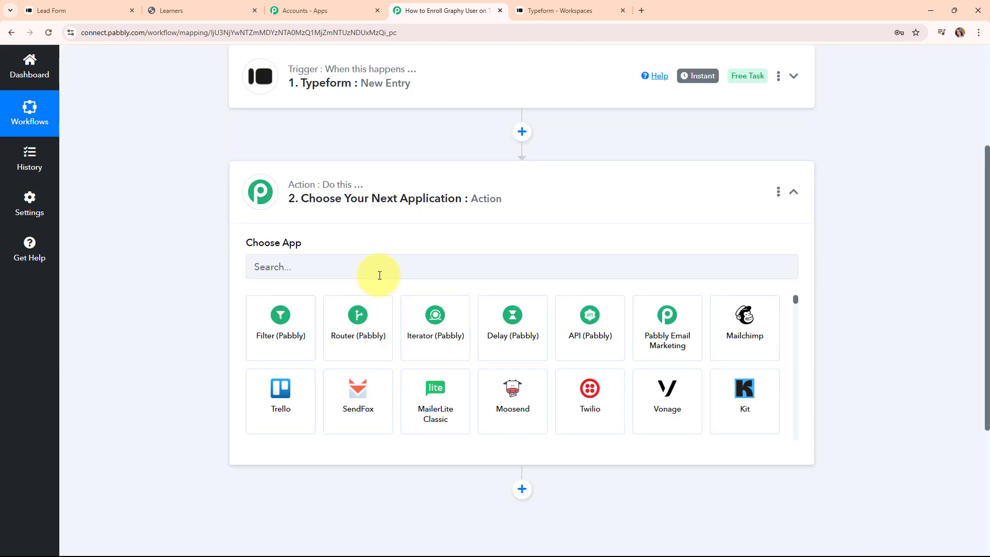
{"action": "left_click", "coordinate": [380, 275]}
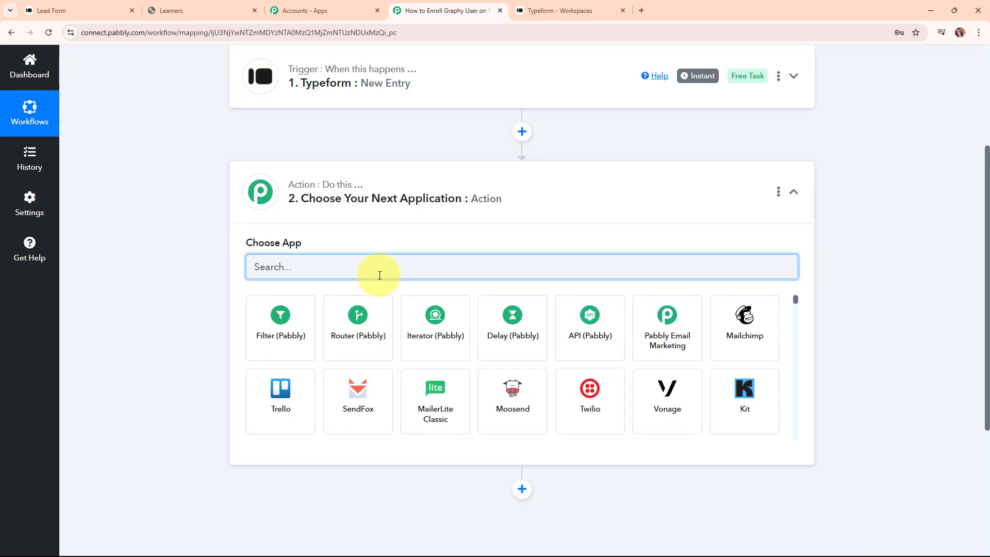
{"action": "type", "text": "Grap"}
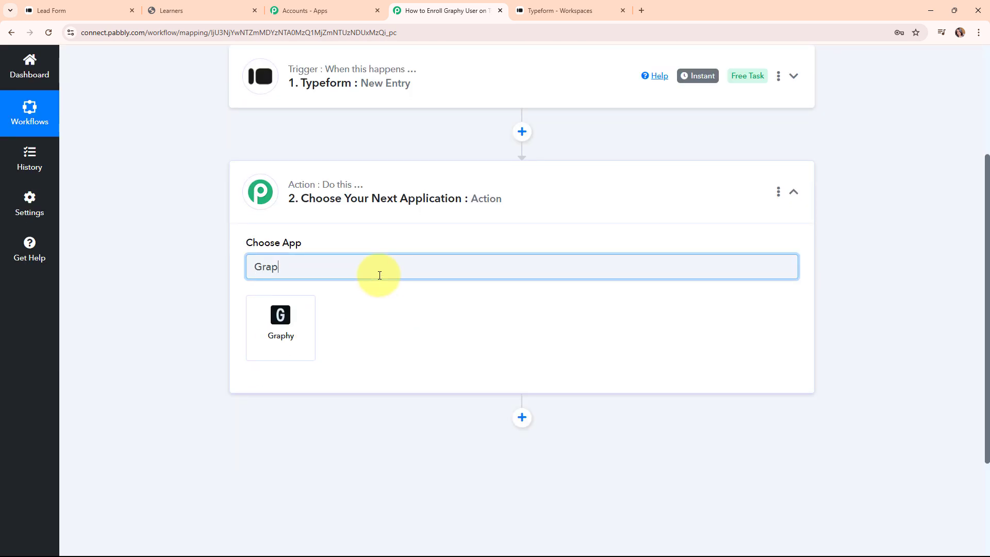
{"action": "left_click", "coordinate": [295, 344]}
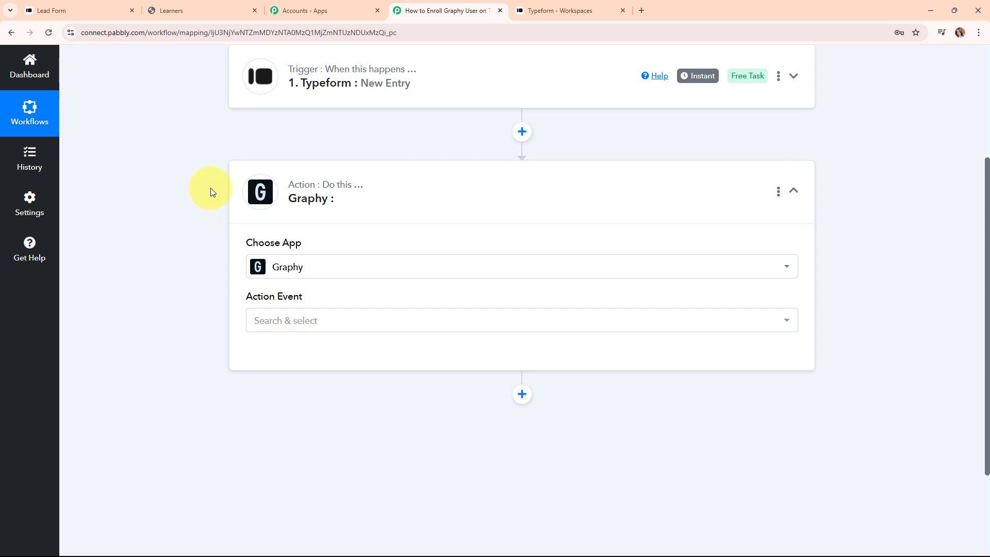
Step: Choose Create Learners as the Graphy action event
{"action": "left_click", "coordinate": [314, 320]}
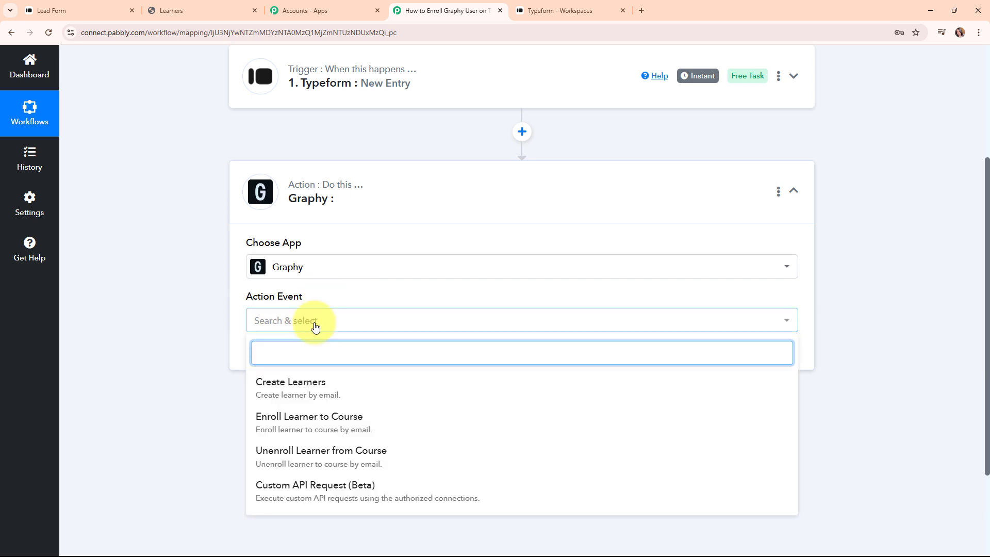
{"action": "left_click", "coordinate": [317, 403]}
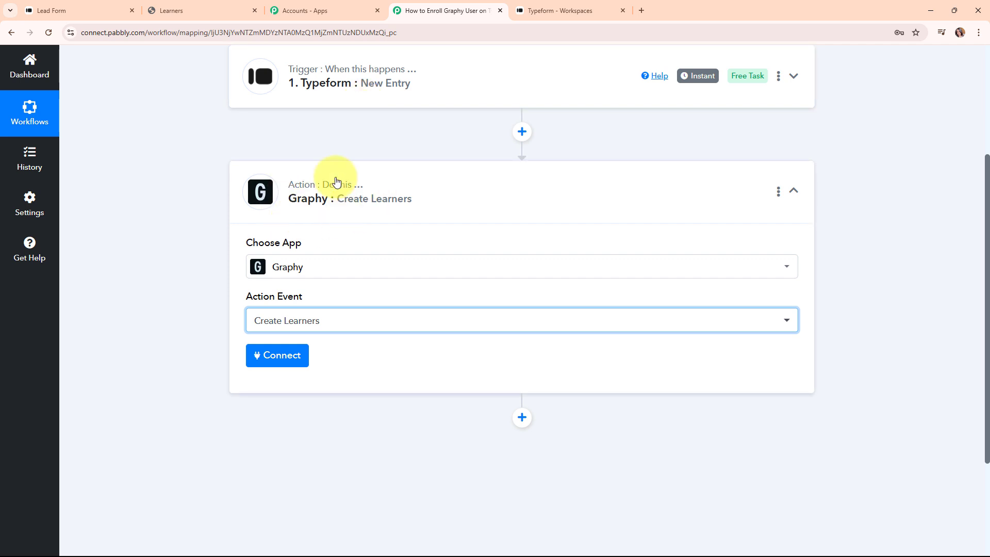
Step: Add a new Graphy #2 connection, read its API key hint, and go to Graphy's Learners tab
{"action": "left_click", "coordinate": [291, 364]}
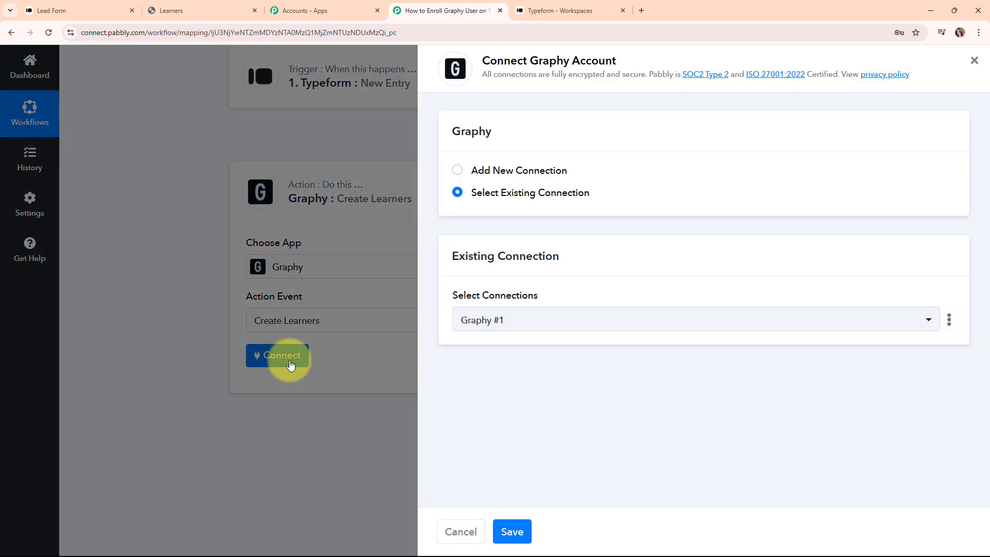
{"action": "left_click", "coordinate": [457, 172]}
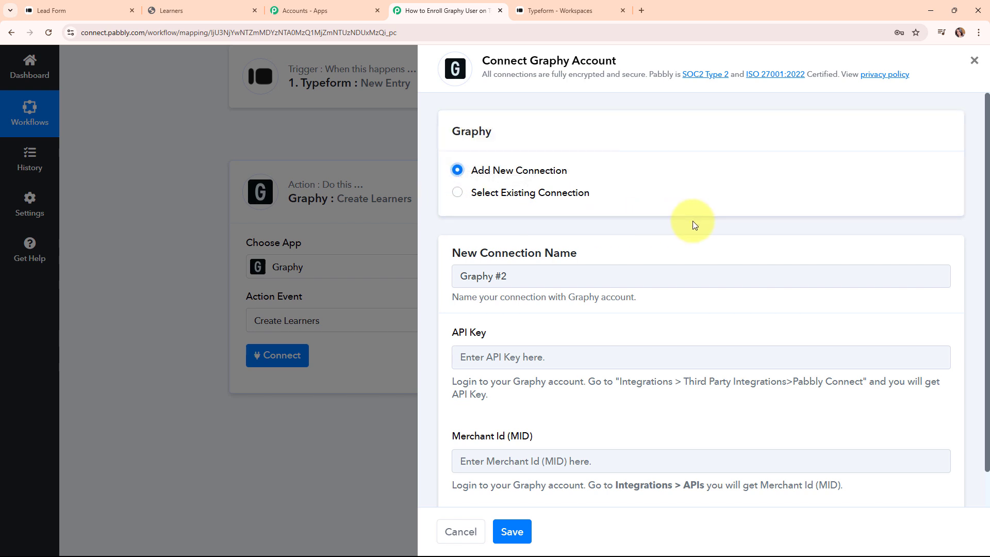
{"action": "scroll", "coordinate": [693, 221], "scroll_direction": "down", "scroll_amount": 1}
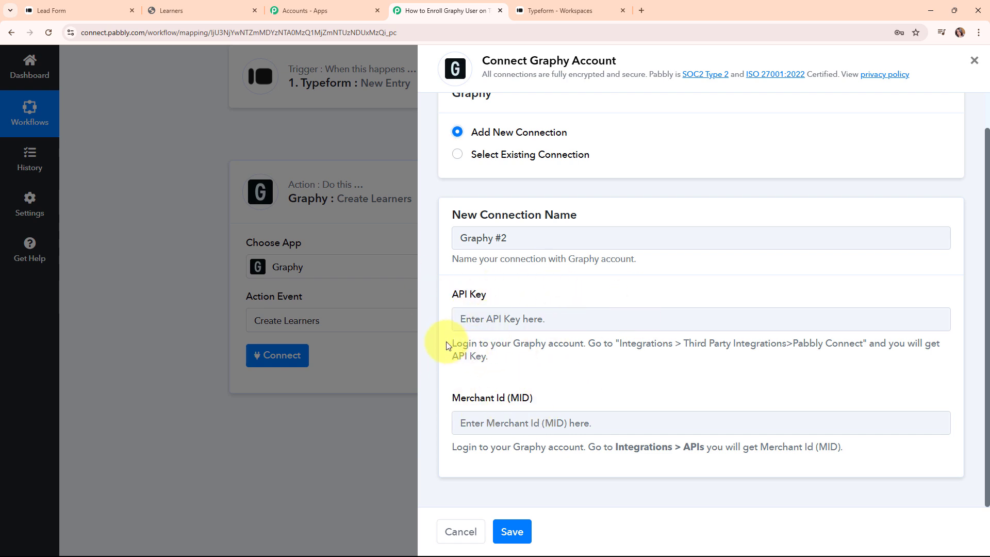
{"action": "left_click_drag", "start_coordinate": [450, 343], "coordinate": [501, 364]}
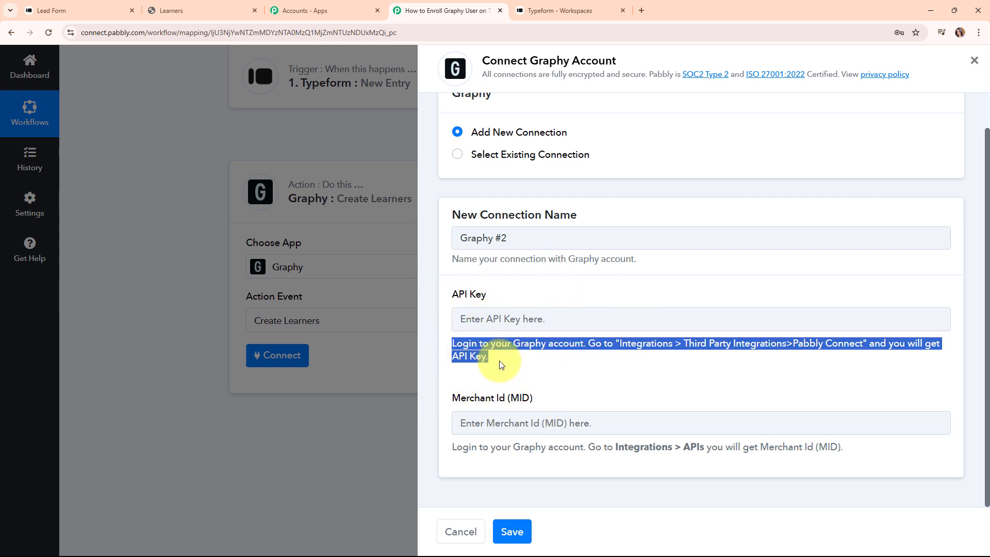
{"action": "left_click", "coordinate": [569, 371]}
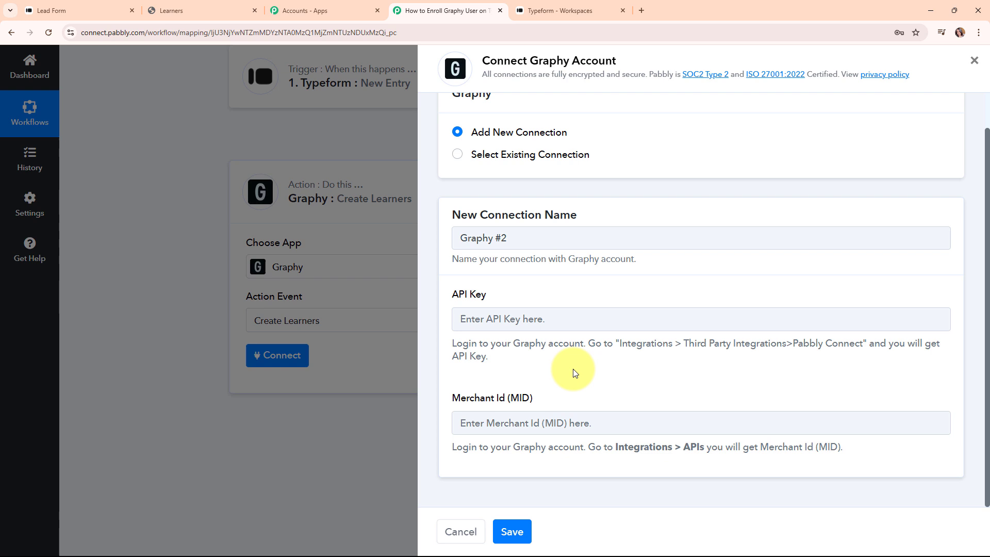
{"action": "left_click", "coordinate": [203, 6]}
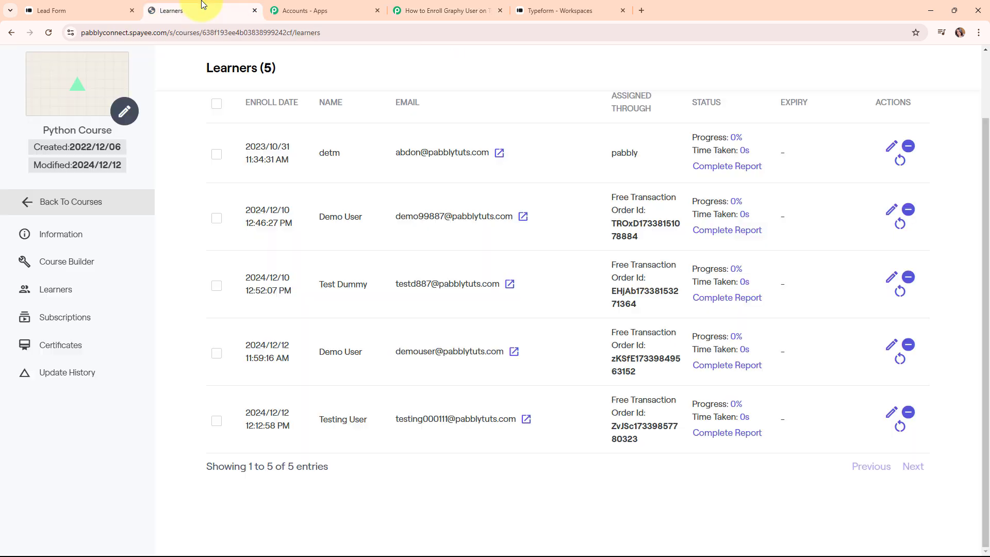
Step: Copy the Pabbly Connect API key from Graphy's Third Party Integrations page
{"action": "left_click", "coordinate": [10, 32]}
{"action": "left_click", "coordinate": [10, 33]}
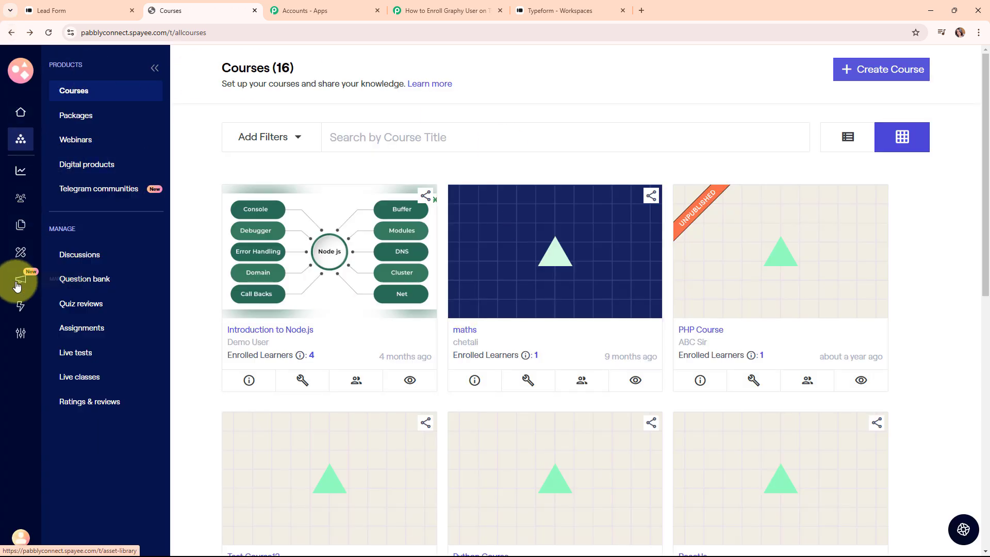
{"action": "left_click", "coordinate": [20, 309]}
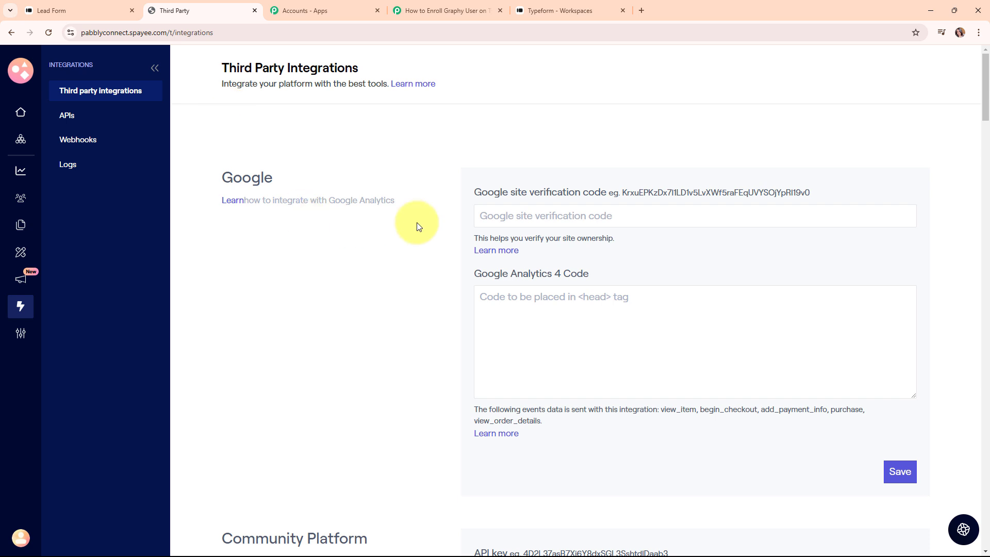
{"action": "scroll", "coordinate": [419, 227], "scroll_direction": "down", "scroll_amount": 12}
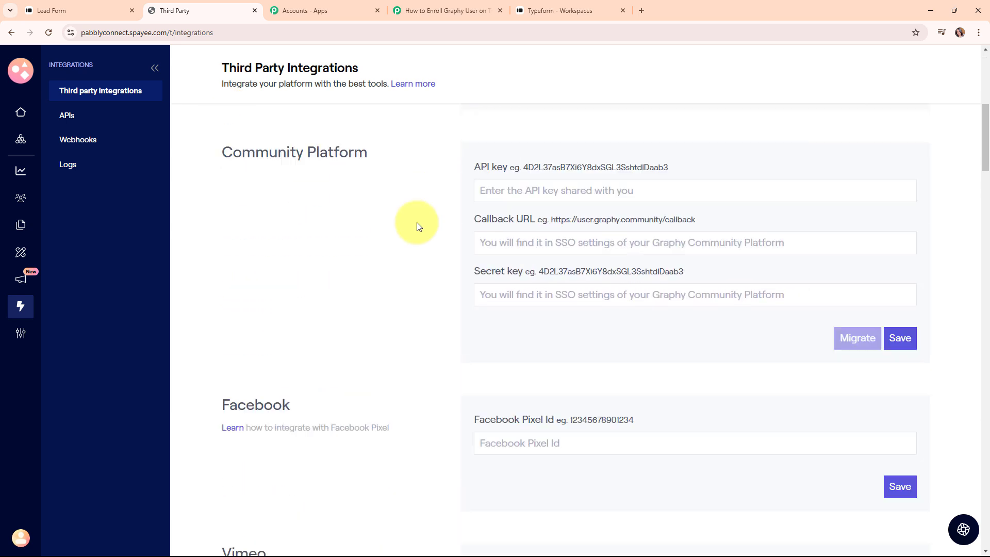
{"action": "scroll", "coordinate": [417, 225], "scroll_direction": "down", "scroll_amount": 6}
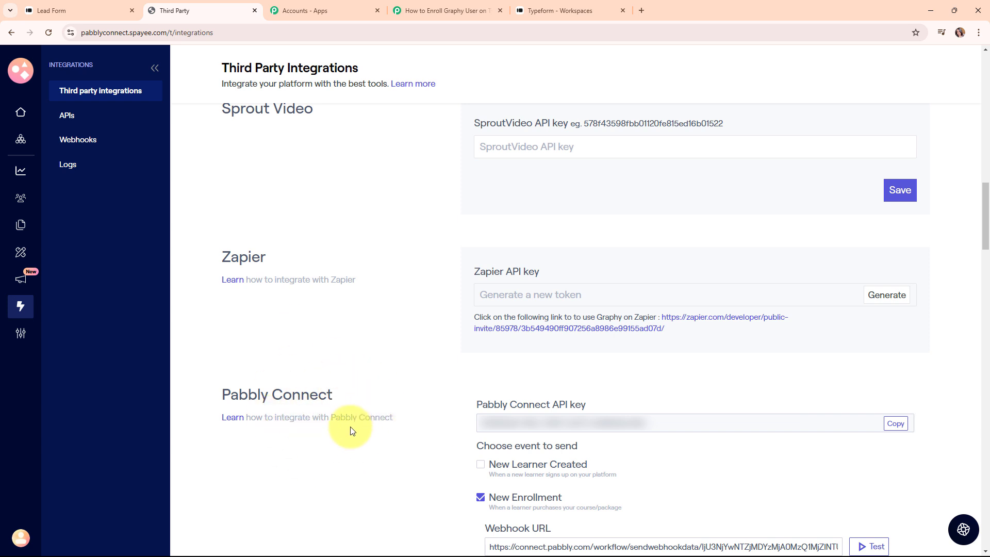
{"action": "left_click", "coordinate": [895, 424]}
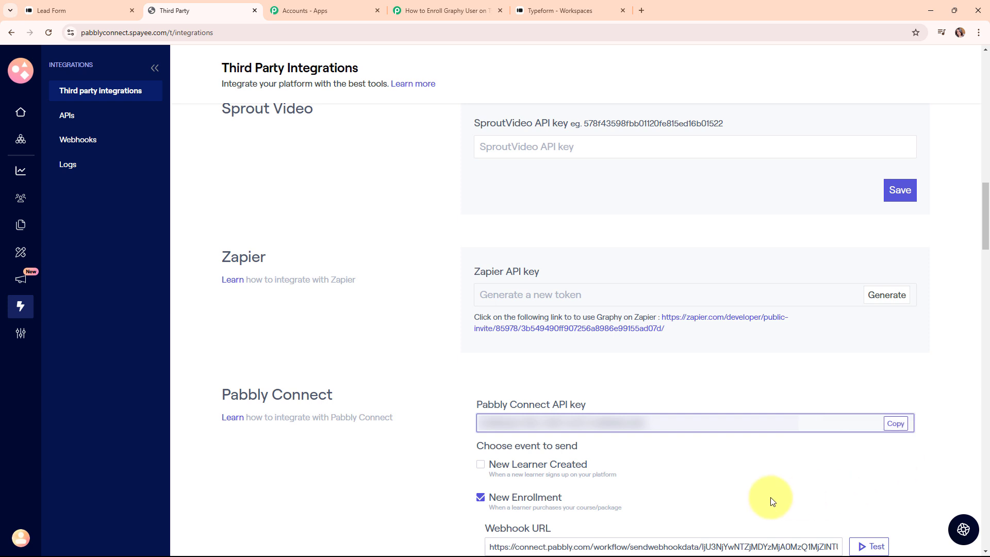
{"action": "left_click", "coordinate": [442, 9]}
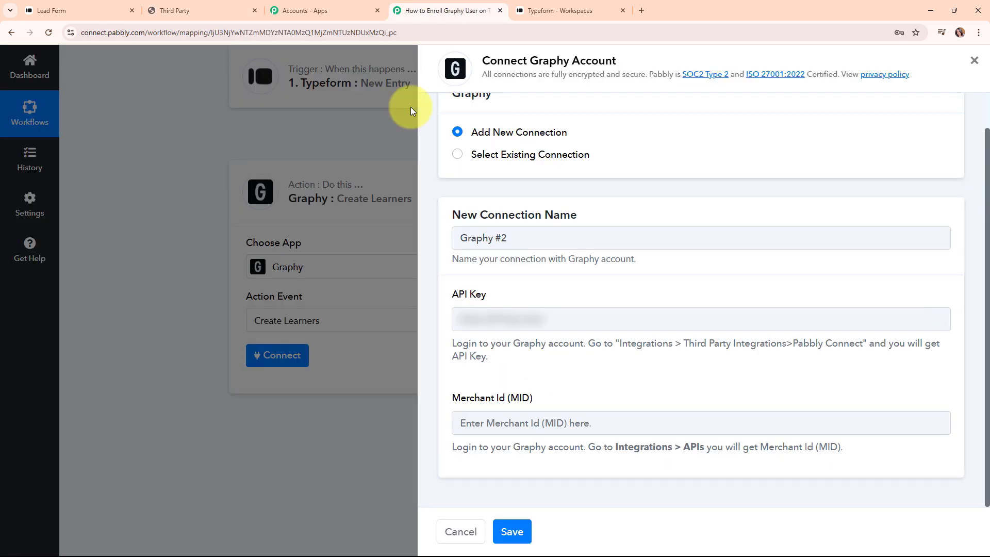
Step: Paste the Graphy API key into the Graphy #2 API Key field and read the Merchant Id hint
{"action": "right_click", "coordinate": [492, 318]}
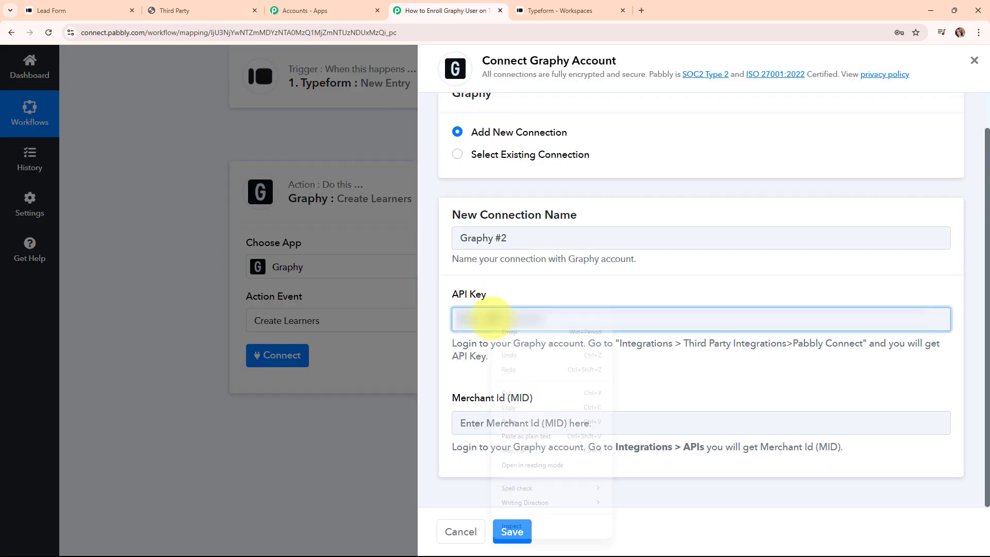
{"action": "left_click", "coordinate": [536, 421]}
{"action": "left_click", "coordinate": [577, 381]}
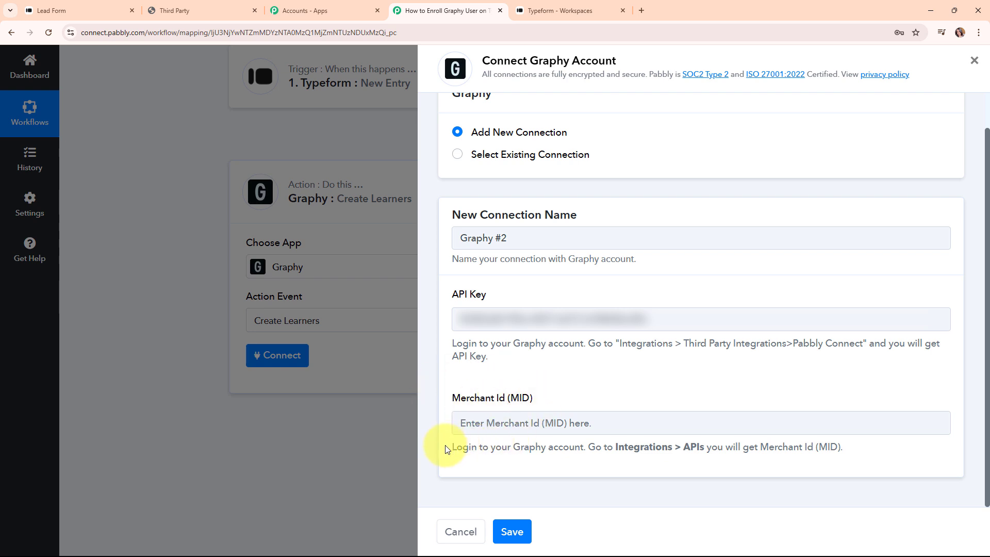
{"action": "left_click_drag", "start_coordinate": [446, 449], "coordinate": [873, 475]}
{"action": "left_click", "coordinate": [756, 464]}
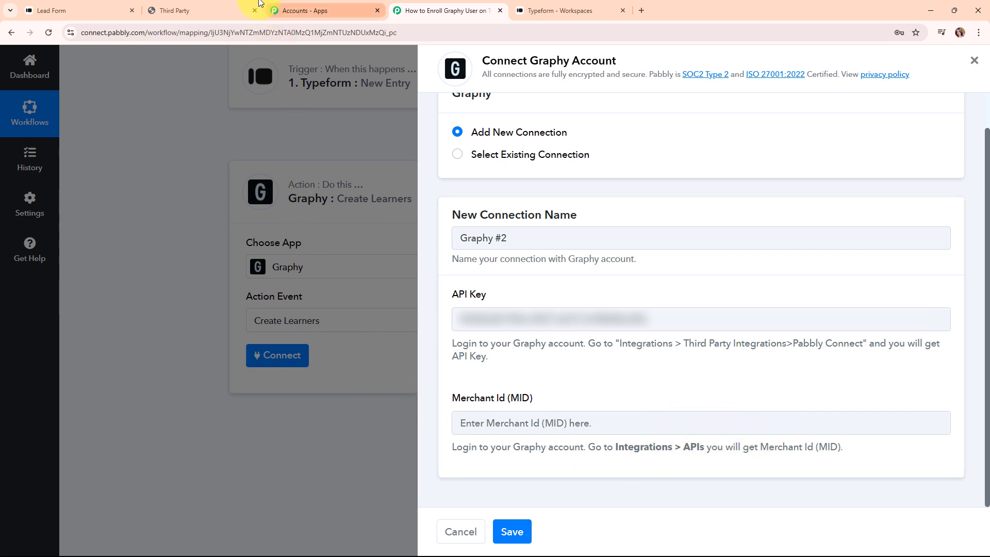
Step: Copy the account's Merchant Id from Graphy's APIs page
{"action": "left_click", "coordinate": [187, 8]}
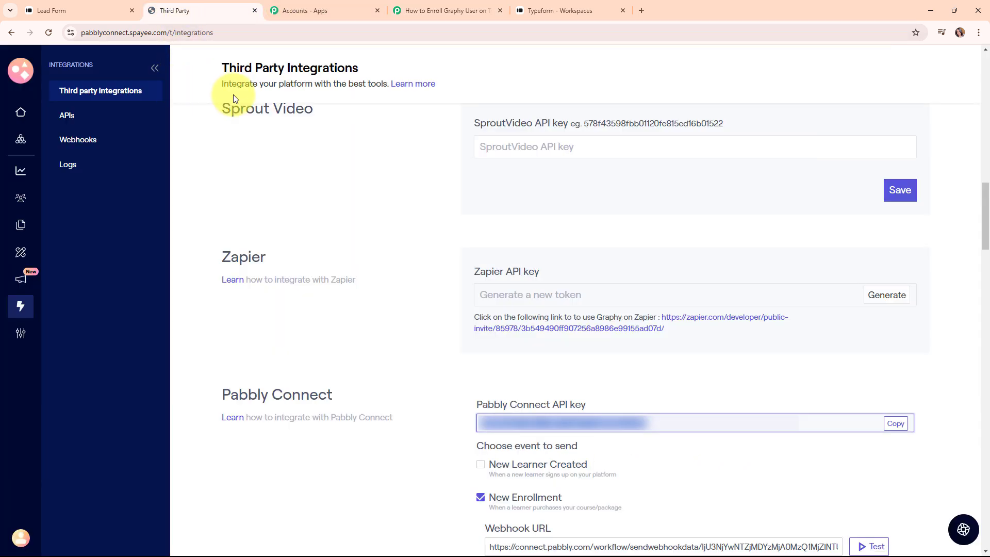
{"action": "left_click", "coordinate": [65, 115]}
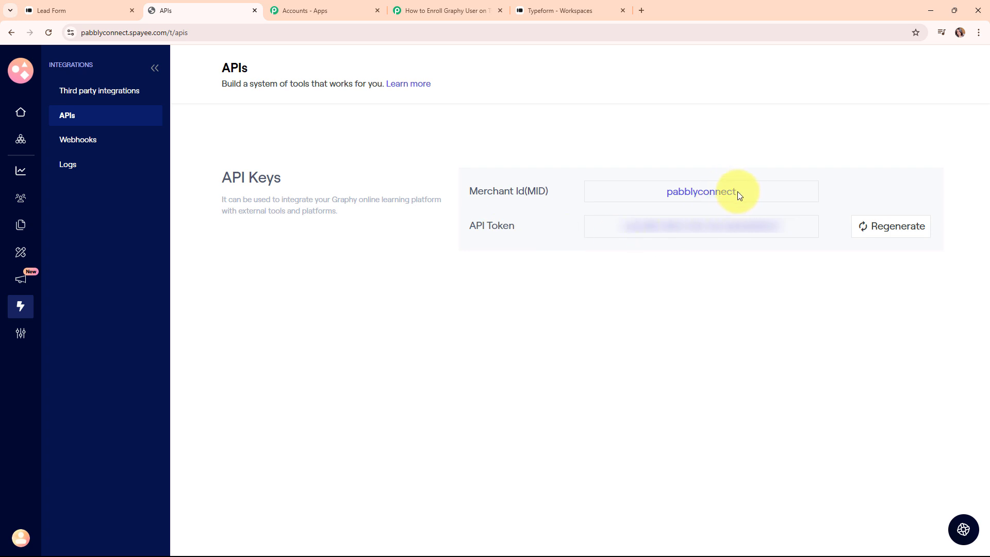
{"action": "left_click_drag", "start_coordinate": [735, 192], "coordinate": [629, 199]}
{"action": "right_click", "coordinate": [686, 190]}
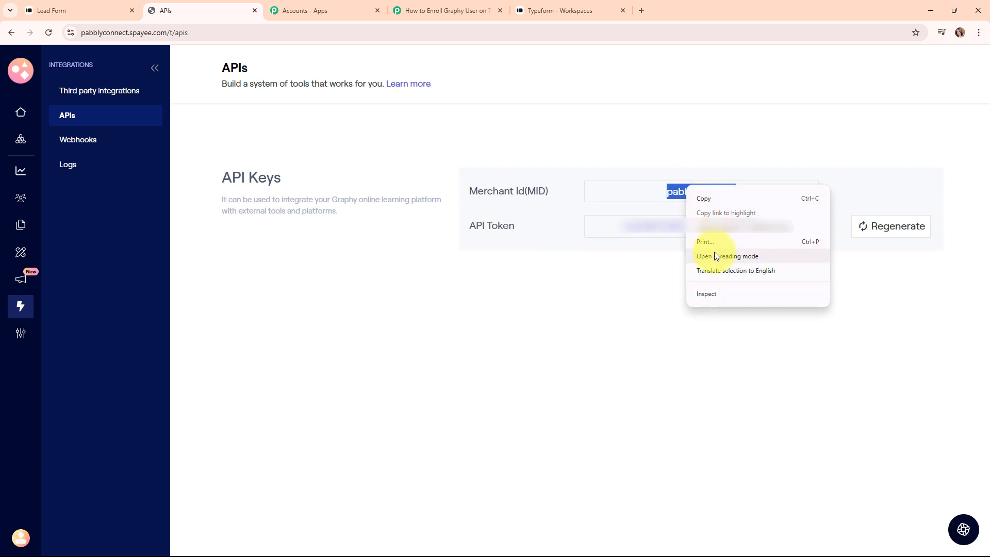
{"action": "left_click", "coordinate": [716, 198]}
Step: Paste the Merchant Id into Graphy #2 and save the connection to reveal the learner fields
{"action": "left_click", "coordinate": [466, 9]}
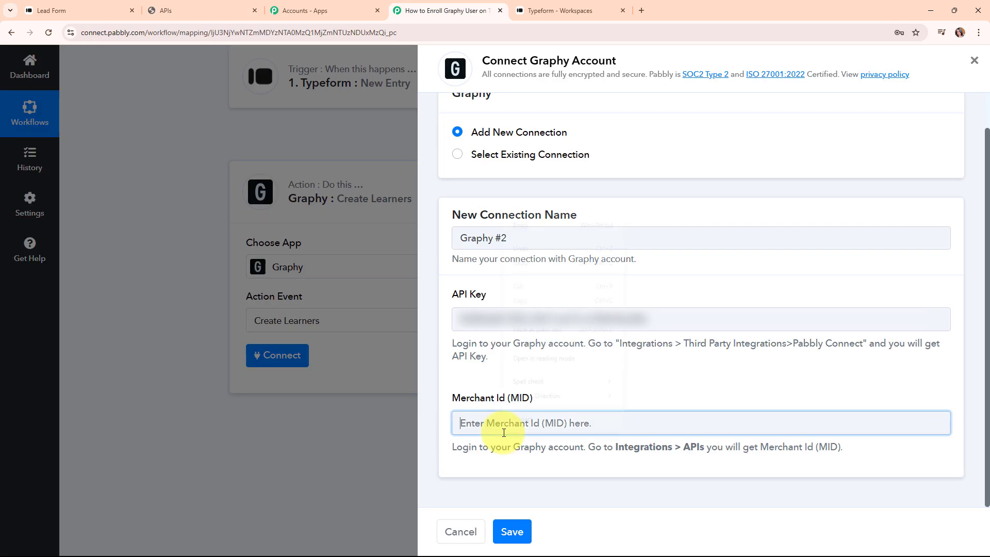
{"action": "right_click", "coordinate": [508, 421]}
{"action": "left_click", "coordinate": [539, 315]}
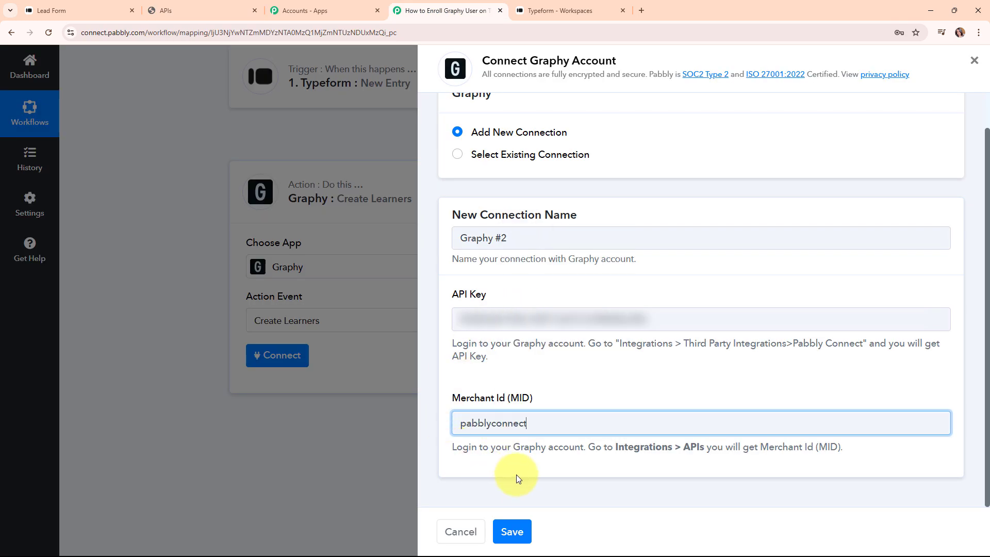
{"action": "left_click", "coordinate": [605, 393]}
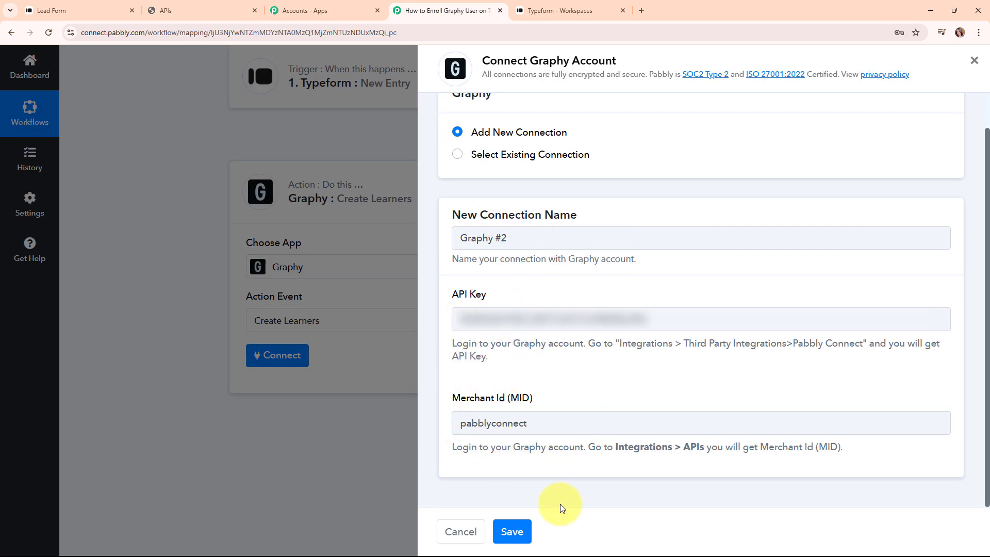
{"action": "left_click", "coordinate": [513, 536]}
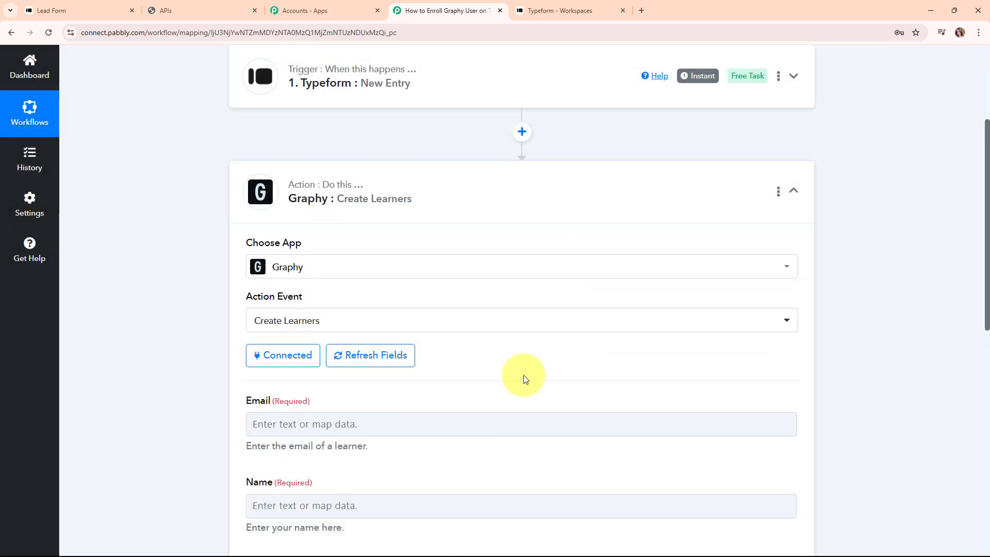
{"action": "scroll", "coordinate": [470, 337], "scroll_direction": "down", "scroll_amount": 5}
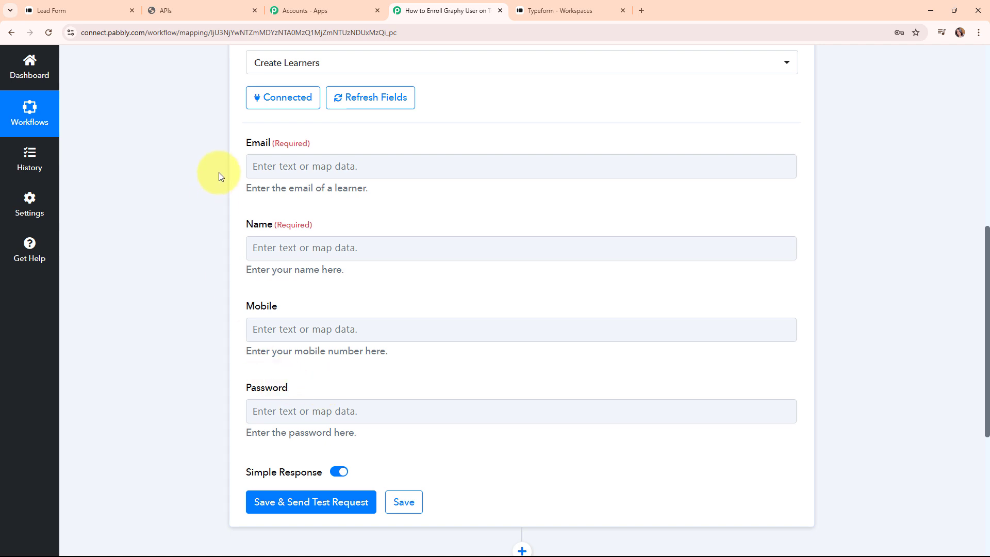
{"action": "left_click", "coordinate": [266, 168]}
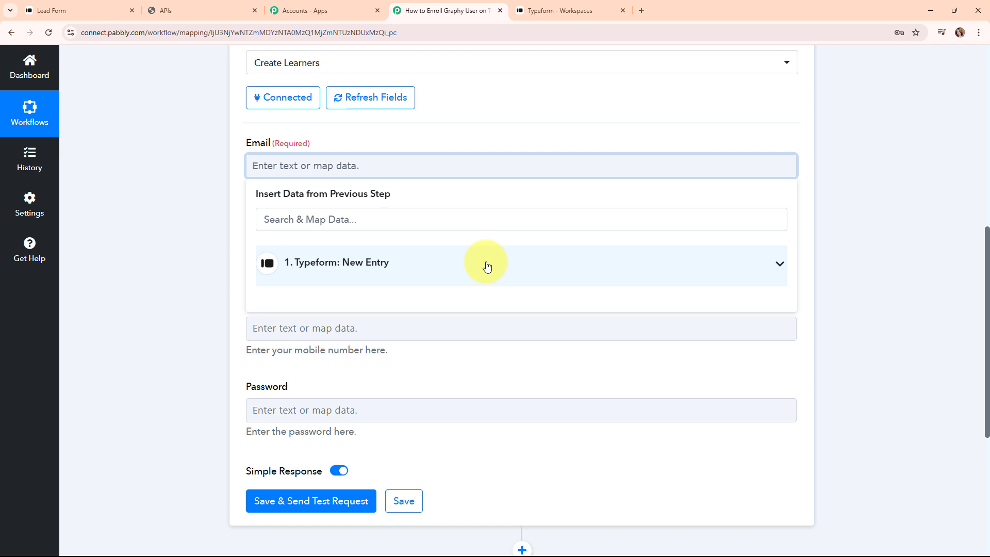
Step: Map the Typeform email answer into the learner's Email field
{"action": "left_click", "coordinate": [358, 223]}
{"action": "type", "text": "@"}
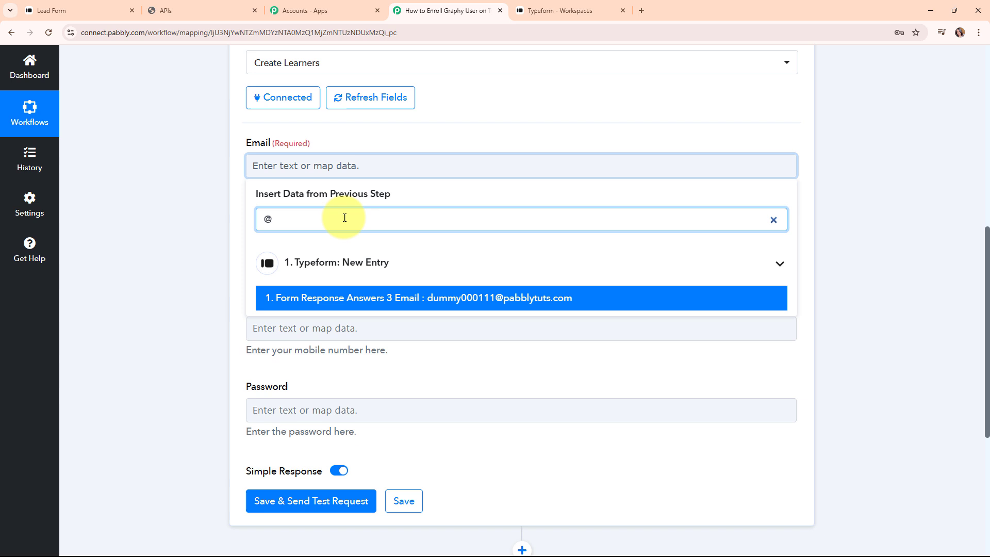
{"action": "left_click", "coordinate": [538, 306]}
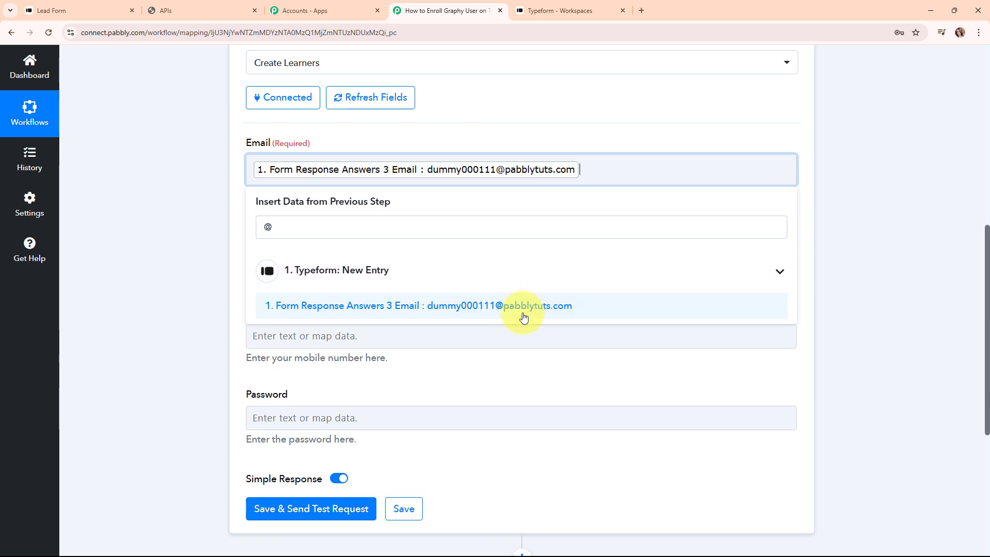
{"action": "left_click", "coordinate": [192, 310]}
Step: Fill the Name field with the Dummy and Lead answers from the Typeform response
{"action": "left_click", "coordinate": [301, 255]}
{"action": "left_click", "coordinate": [345, 308]}
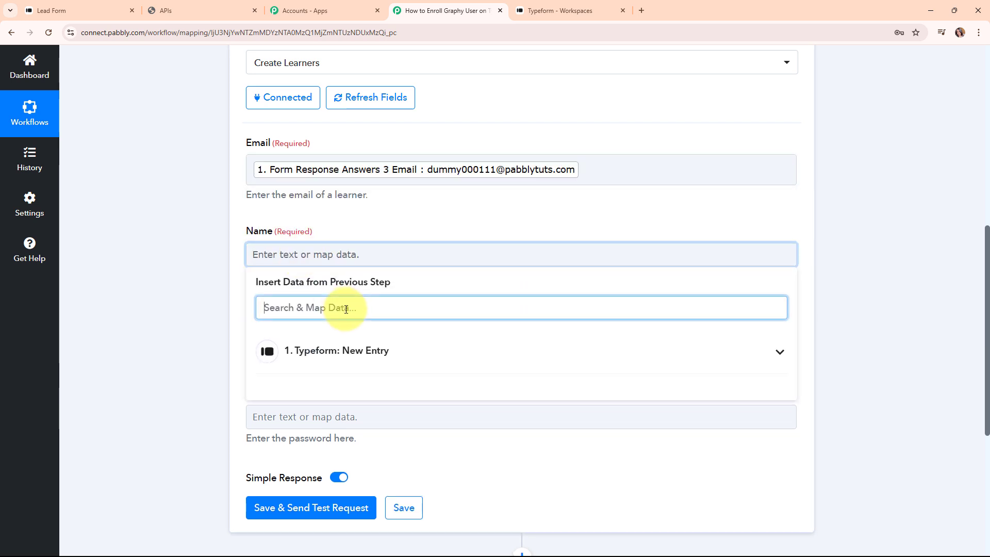
{"action": "type", "text": "dum"}
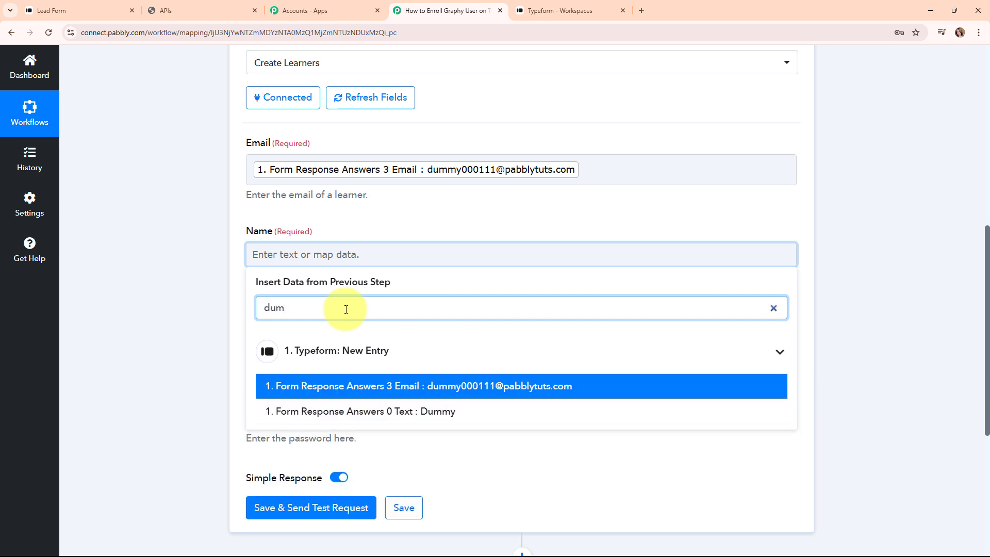
{"action": "left_click", "coordinate": [442, 412]}
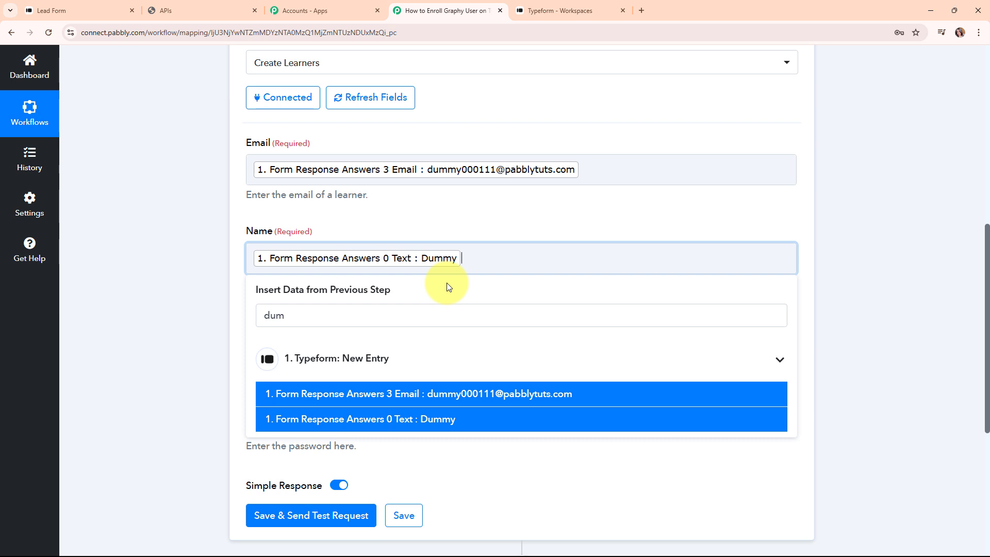
{"action": "left_click_drag", "start_coordinate": [454, 316], "coordinate": [266, 317]}
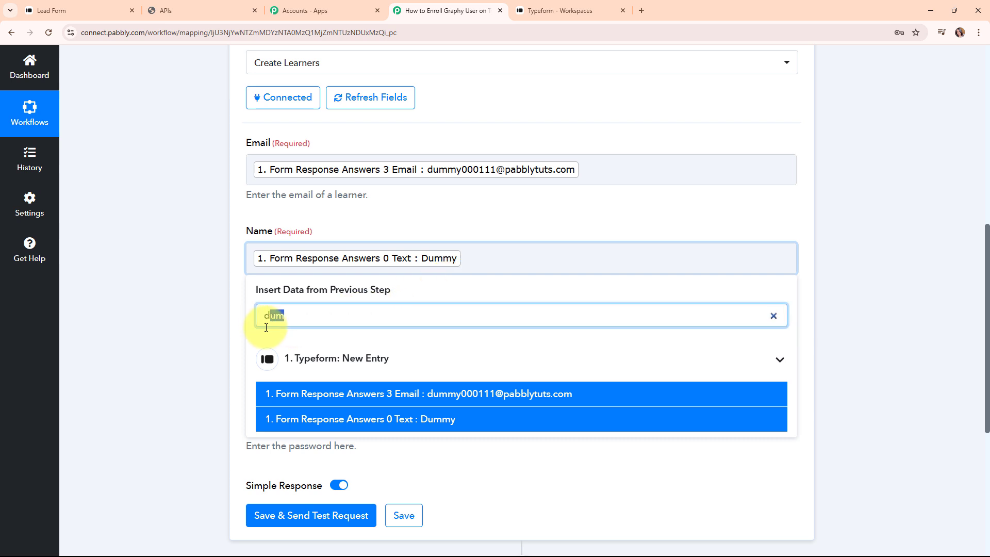
{"action": "type", "text": "u"}
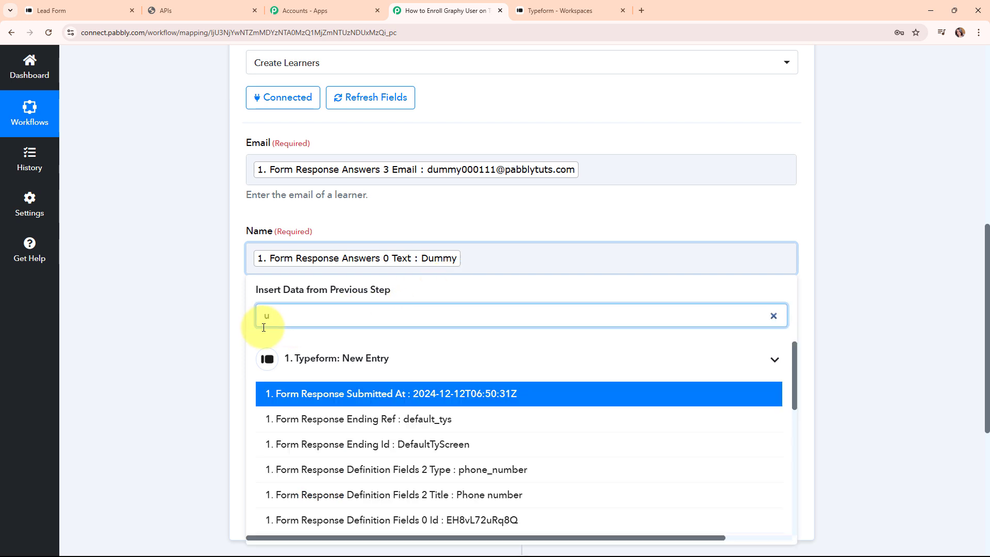
{"action": "key", "text": "BackSpace"}
{"action": "type", "text": "lea"}
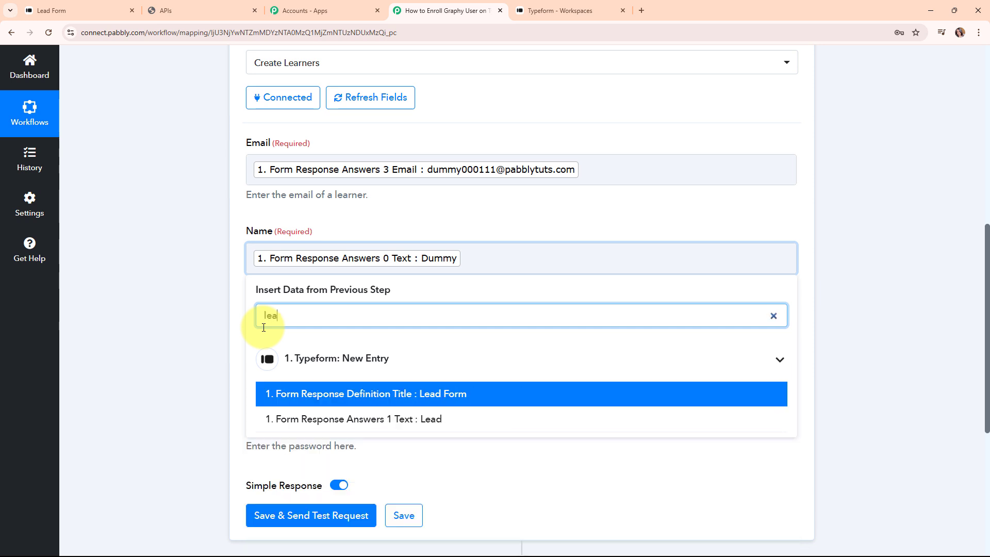
{"action": "left_click", "coordinate": [343, 419]}
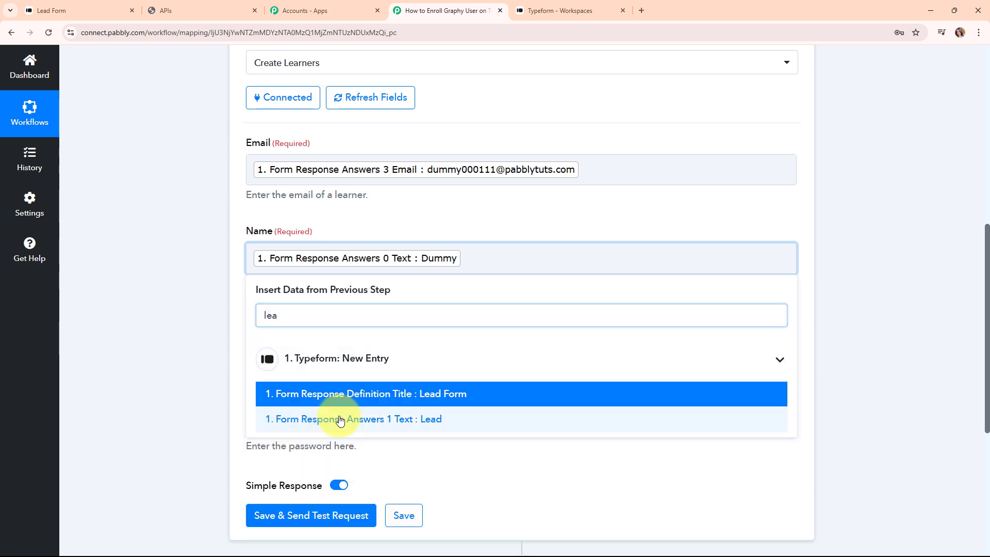
{"action": "left_click", "coordinate": [205, 292]}
Step: Map the Typeform phone number answer into the Mobile field
{"action": "scroll", "coordinate": [449, 377], "scroll_direction": "down", "scroll_amount": 1}
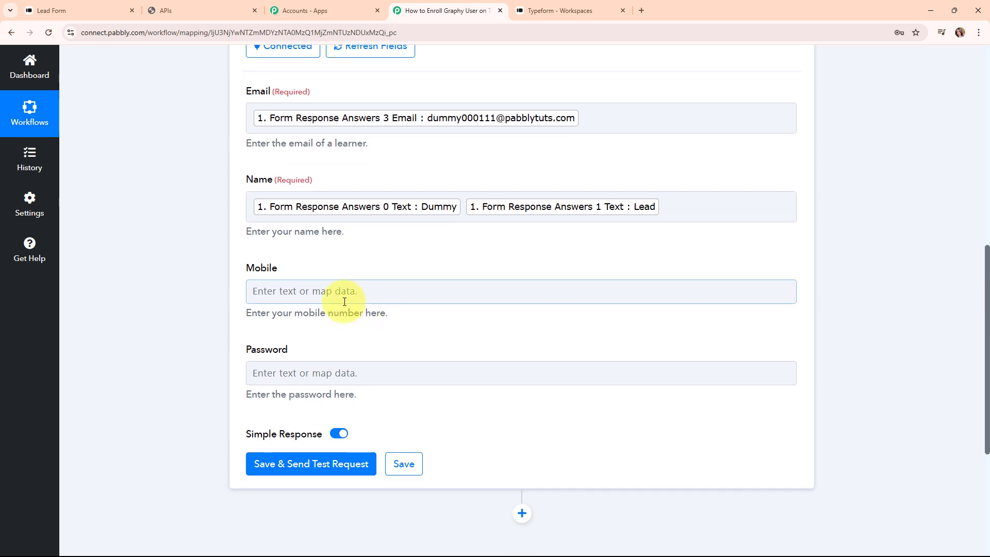
{"action": "left_click", "coordinate": [345, 292]}
{"action": "left_click", "coordinate": [357, 350]}
{"action": "type", "text": "+9"}
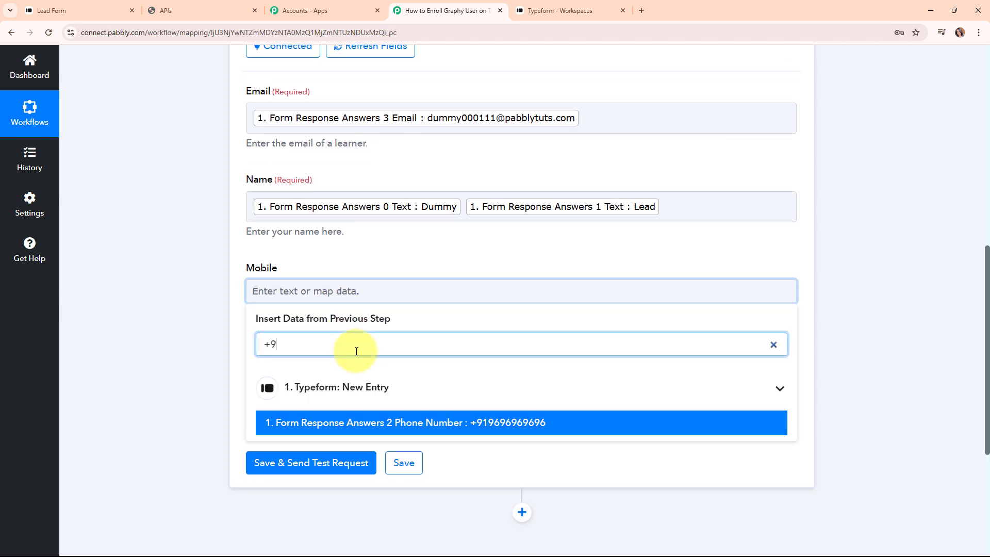
{"action": "left_click", "coordinate": [496, 428]}
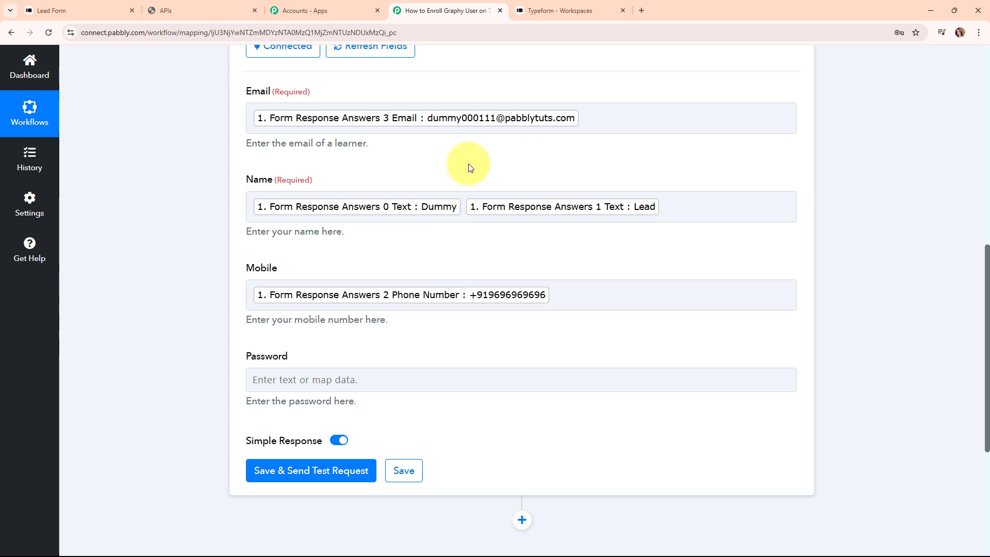
Step: Save and test the Create Learners step, confirming Email, Name 'Dummy Lead', Mobile and Exists 0
{"action": "left_click", "coordinate": [289, 480]}
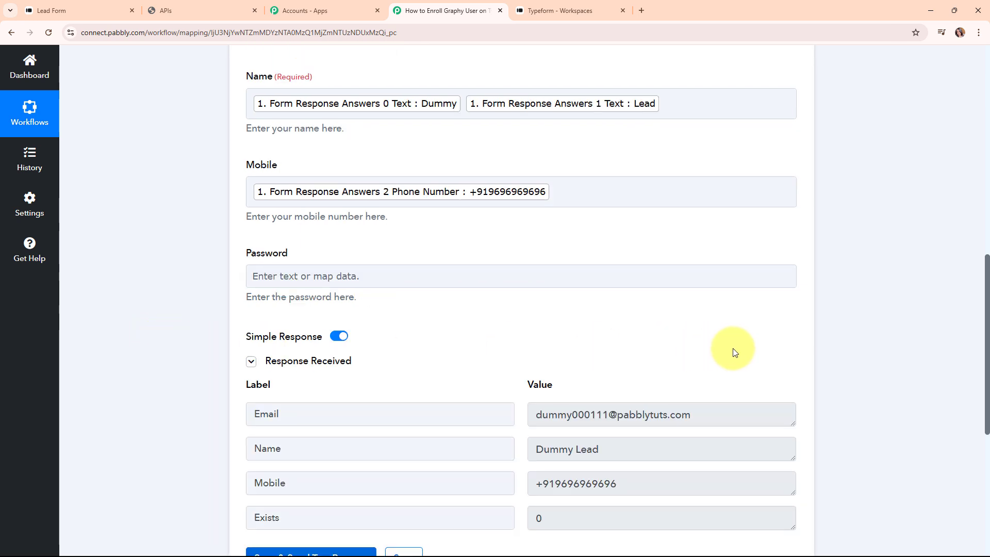
{"action": "scroll", "coordinate": [834, 353], "scroll_direction": "down", "scroll_amount": 3}
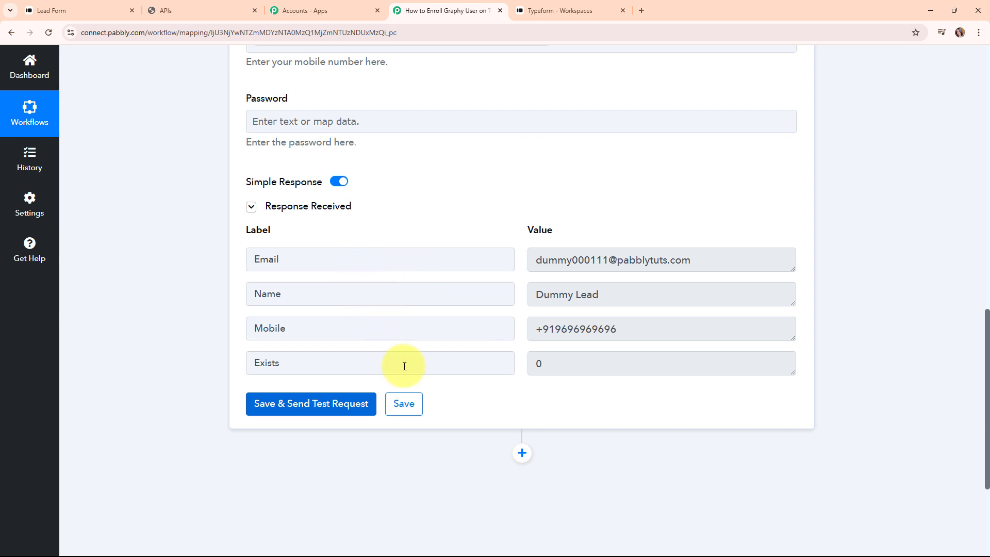
{"action": "left_click_drag", "start_coordinate": [560, 362], "coordinate": [509, 366]}
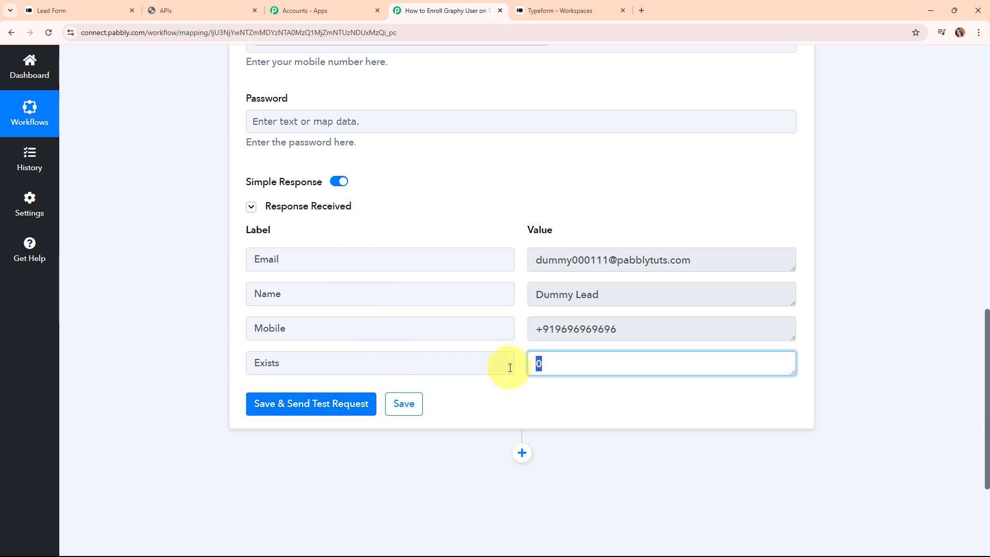
{"action": "left_click", "coordinate": [476, 225]}
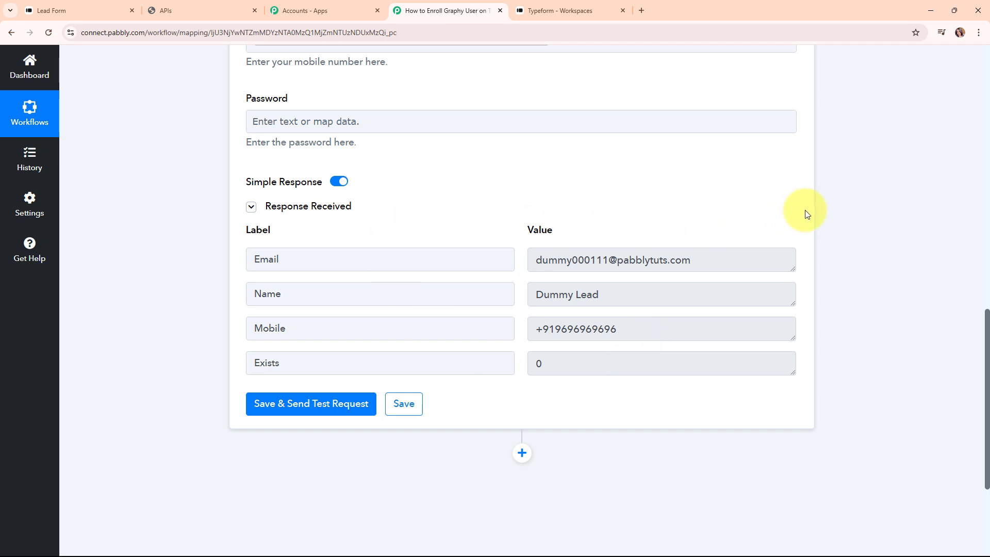
{"action": "scroll", "coordinate": [807, 214], "scroll_direction": "up", "scroll_amount": 12}
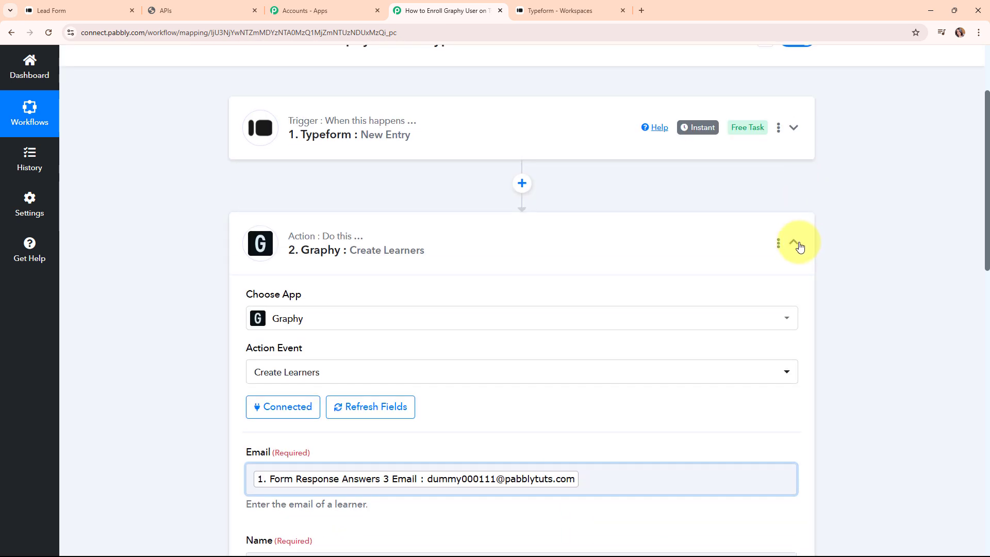
Step: Add a second Graphy action after Create Learners using the Enroll Learner to Course event
{"action": "left_click", "coordinate": [796, 243]}
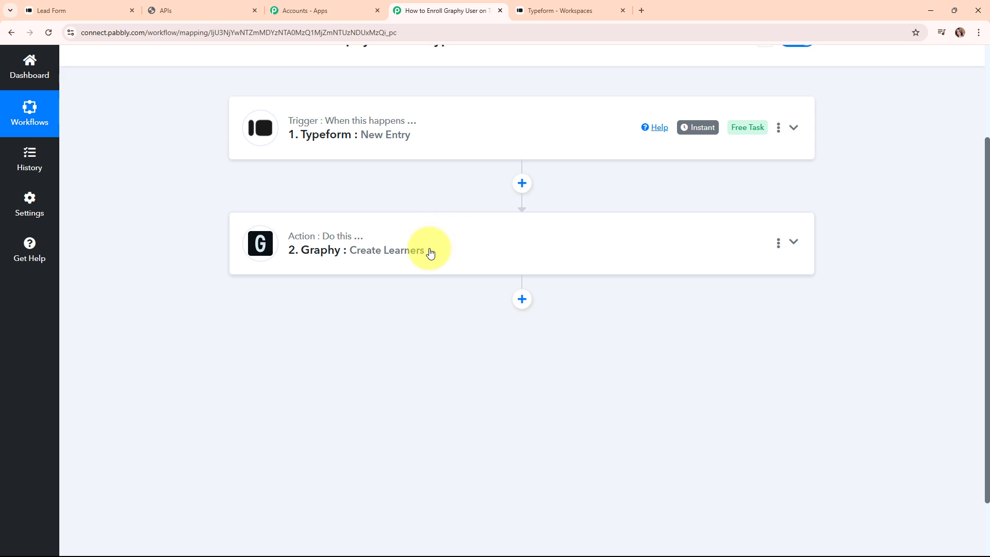
{"action": "left_click", "coordinate": [524, 303]}
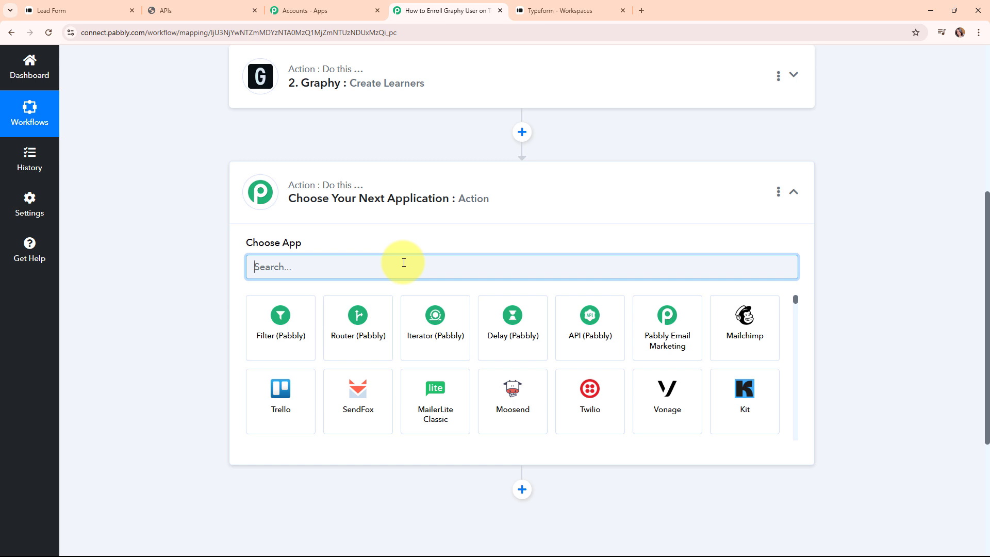
{"action": "type", "text": "gra"}
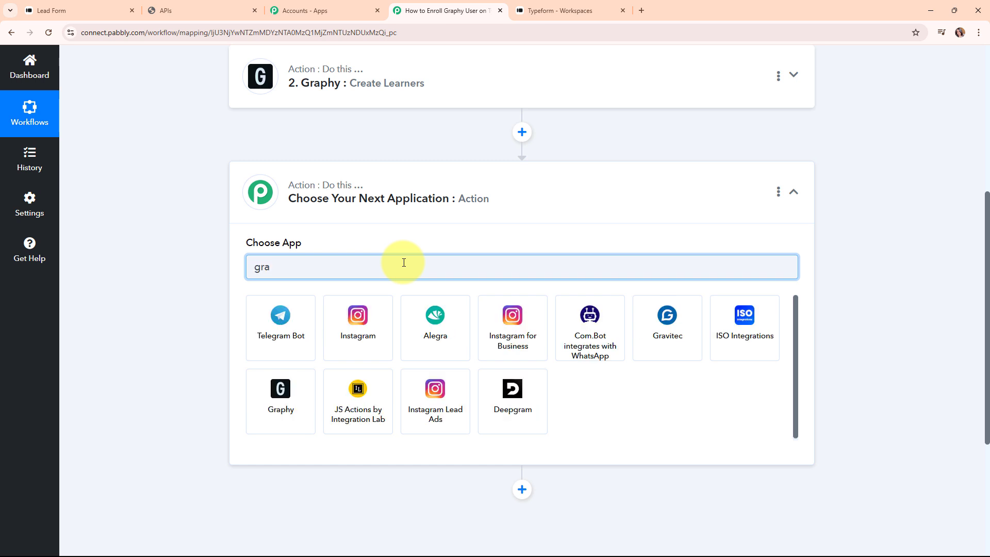
{"action": "left_click", "coordinate": [309, 393]}
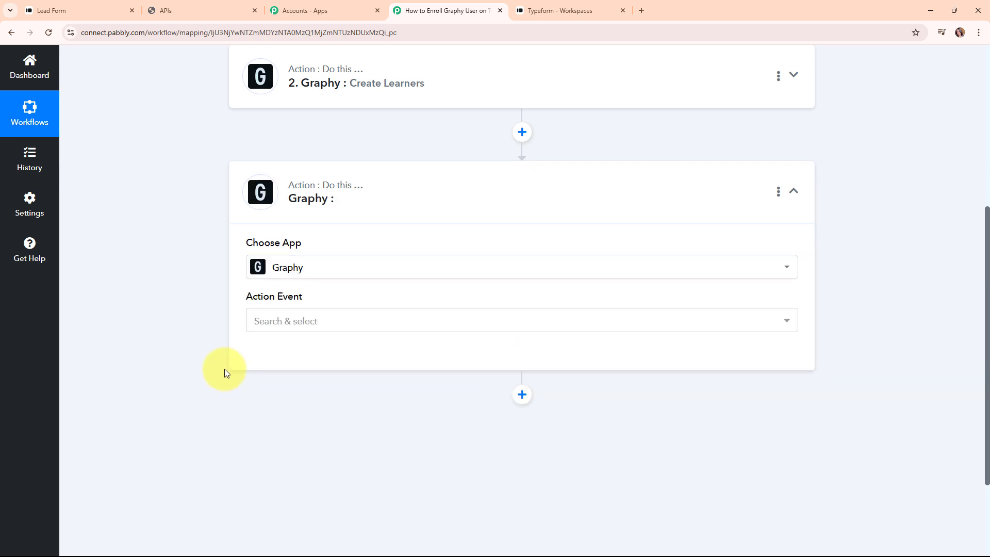
{"action": "left_click", "coordinate": [270, 332]}
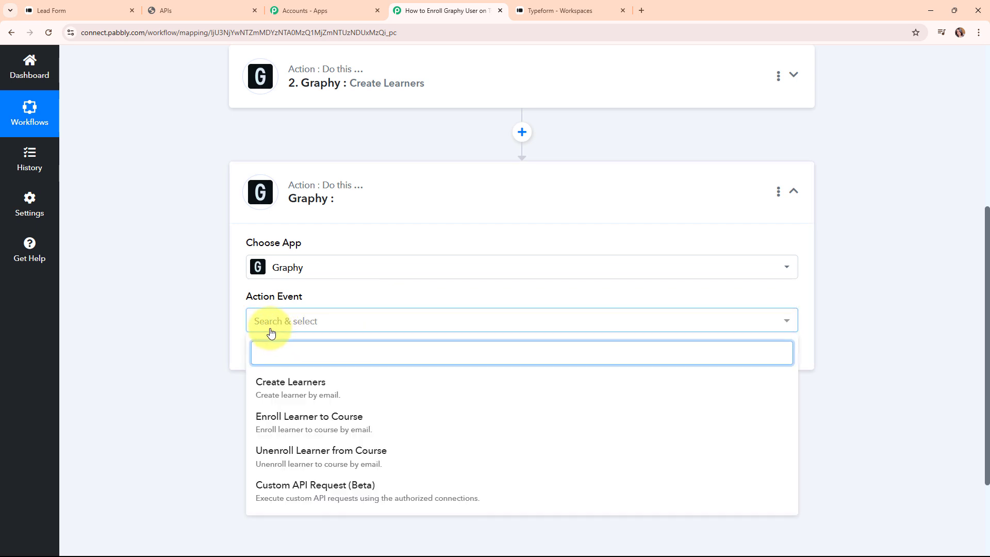
{"action": "left_click", "coordinate": [305, 432]}
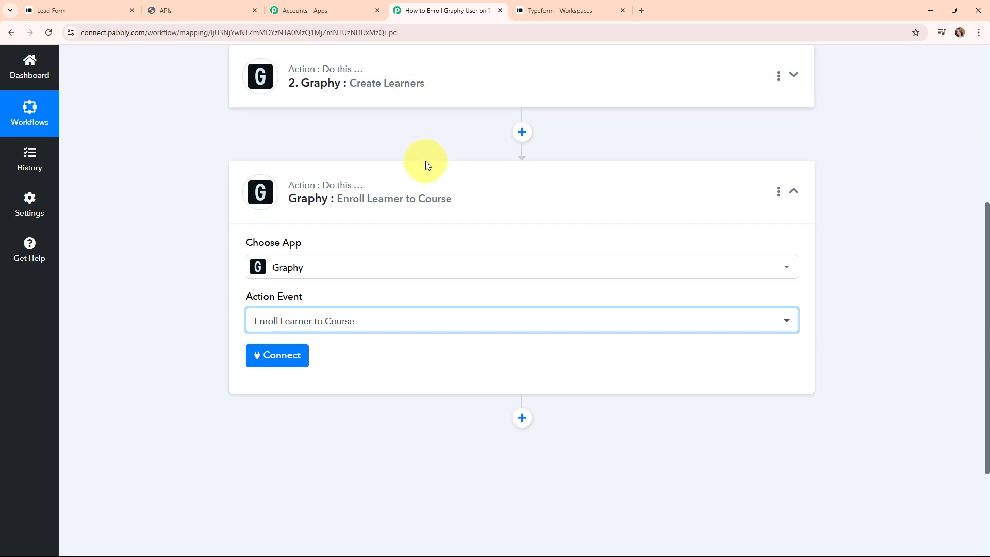
Step: Connect the enroll action to the existing Graphy #2 account
{"action": "left_click", "coordinate": [249, 361]}
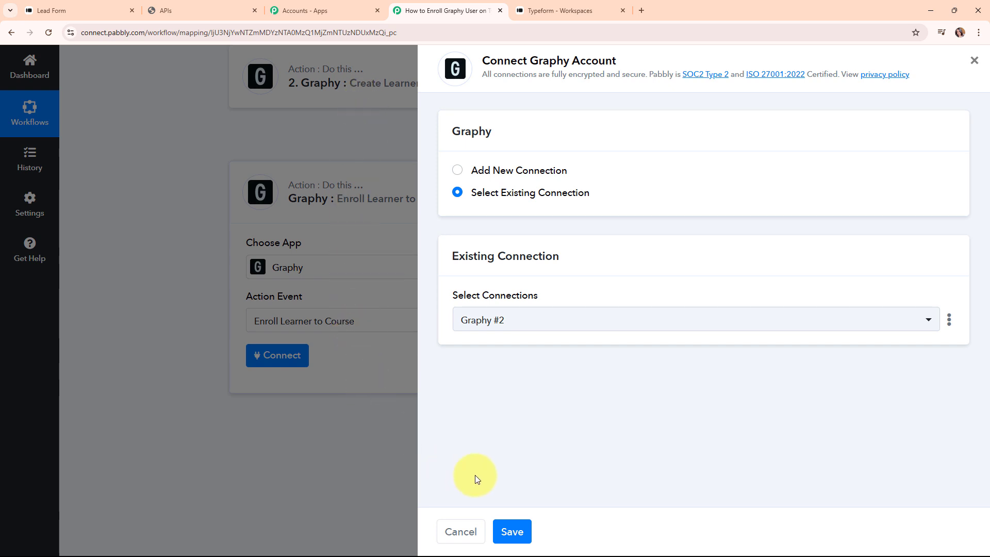
{"action": "left_click", "coordinate": [512, 531]}
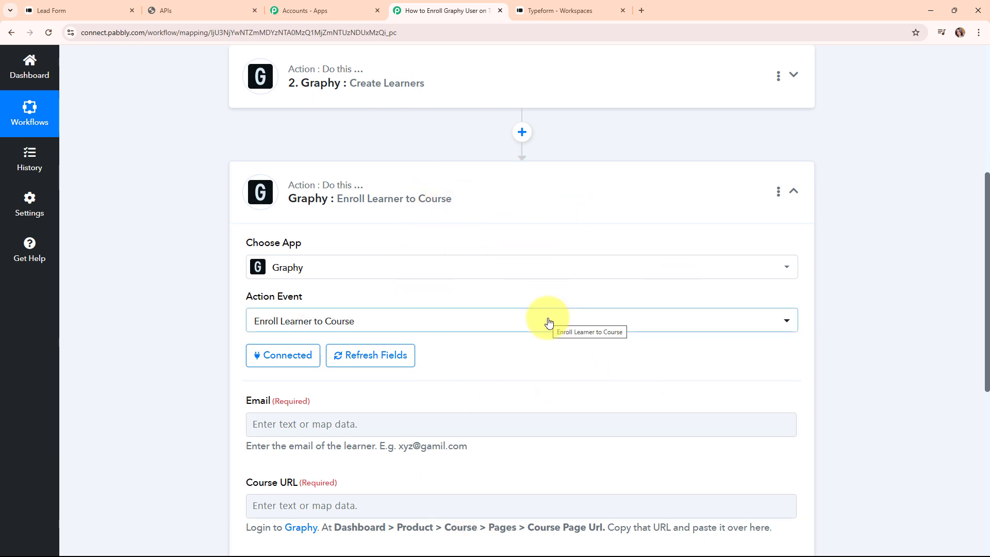
{"action": "scroll", "coordinate": [549, 322], "scroll_direction": "down", "scroll_amount": 3}
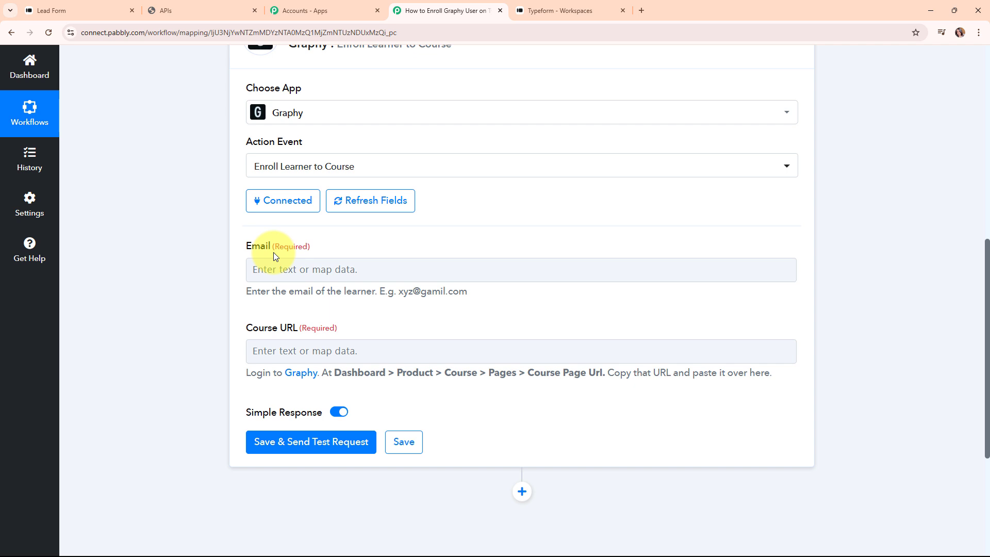
Step: Map the Email field to '2. Email' from the Create Learners step
{"action": "left_click", "coordinate": [298, 268]}
{"action": "left_click", "coordinate": [296, 326]}
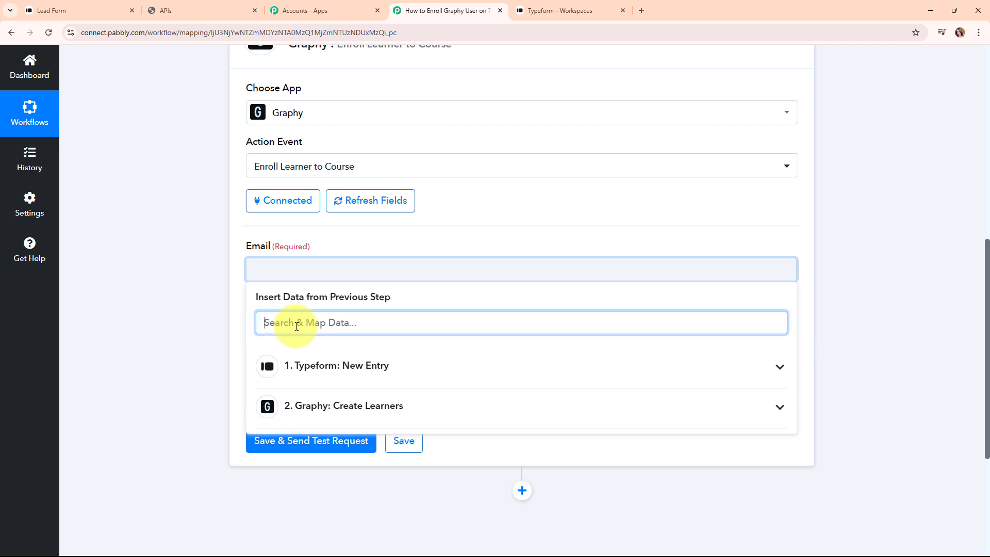
{"action": "type", "text": "@"}
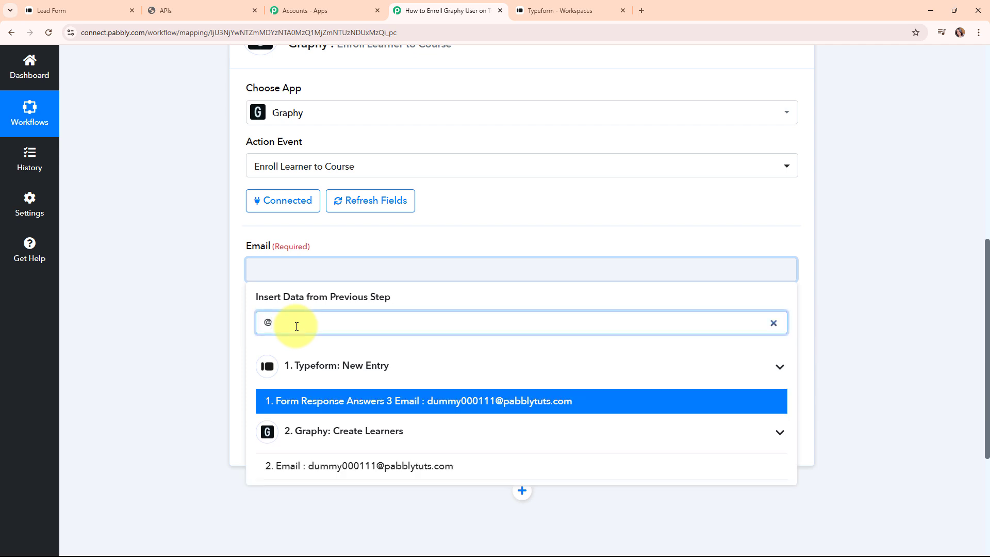
{"action": "left_click", "coordinate": [333, 470]}
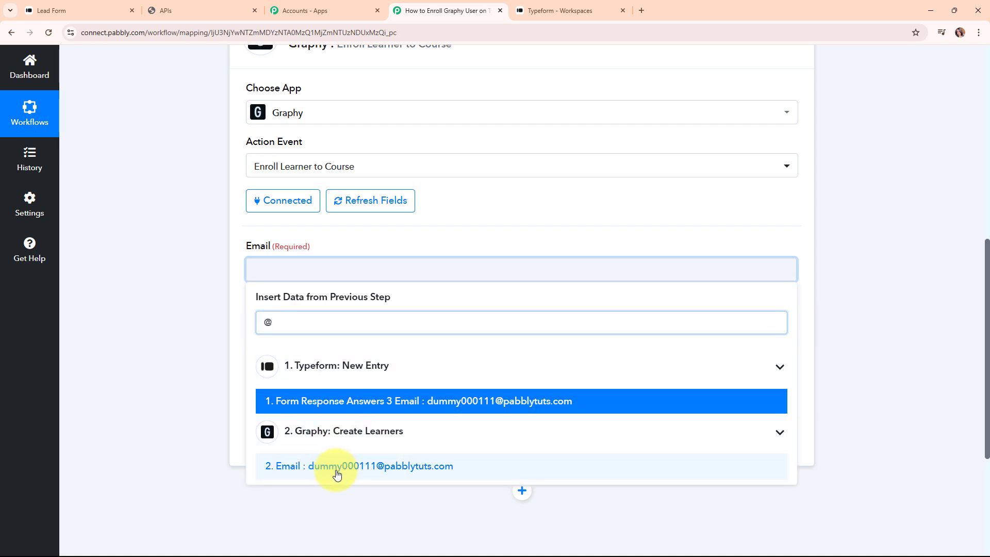
{"action": "left_click", "coordinate": [225, 285]}
{"action": "scroll", "coordinate": [454, 321], "scroll_direction": "down", "scroll_amount": 1}
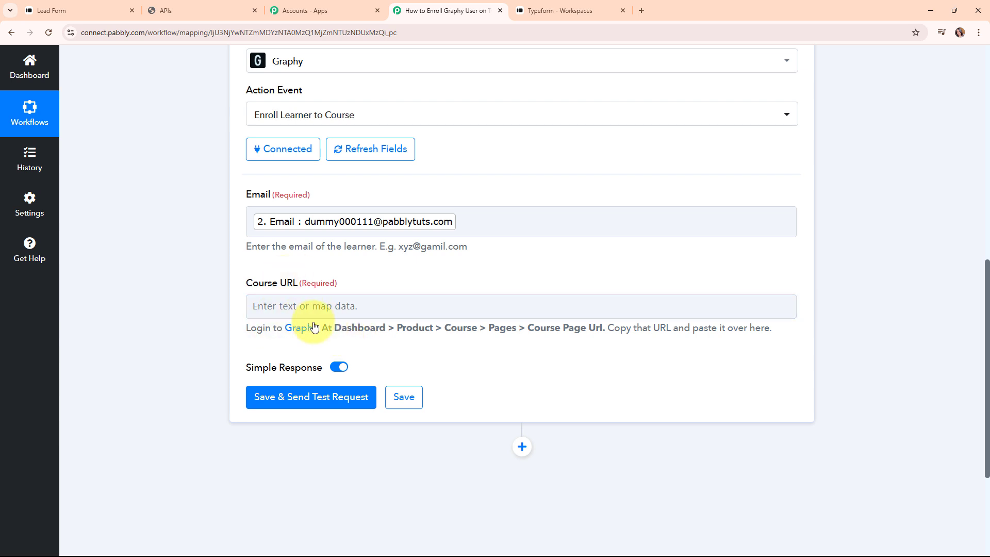
{"action": "left_click_drag", "start_coordinate": [322, 328], "coordinate": [823, 339]}
{"action": "left_click", "coordinate": [734, 369]}
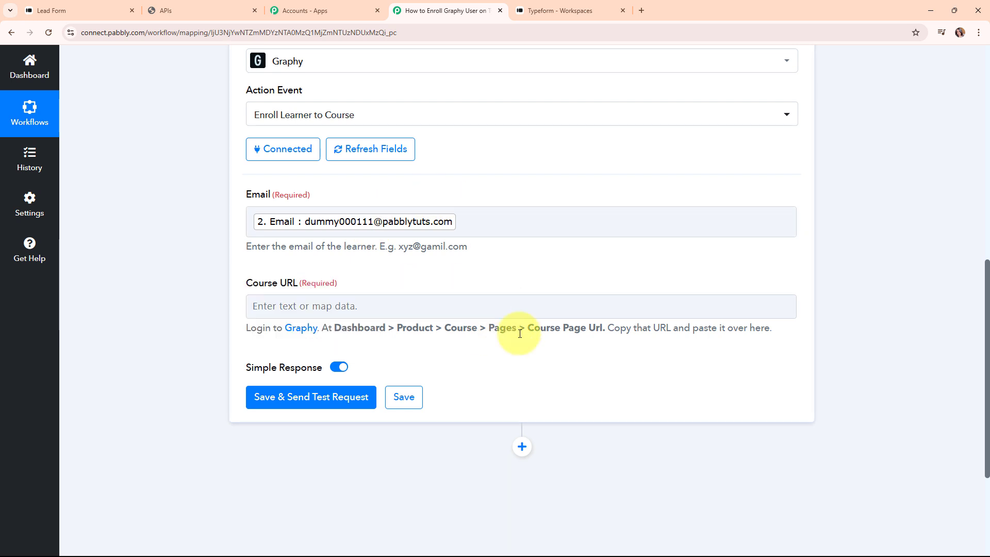
Step: Copy the Python Course's Canonical Url from Graphy's Pages settings and return to the Course URL field
{"action": "left_click", "coordinate": [166, 6]}
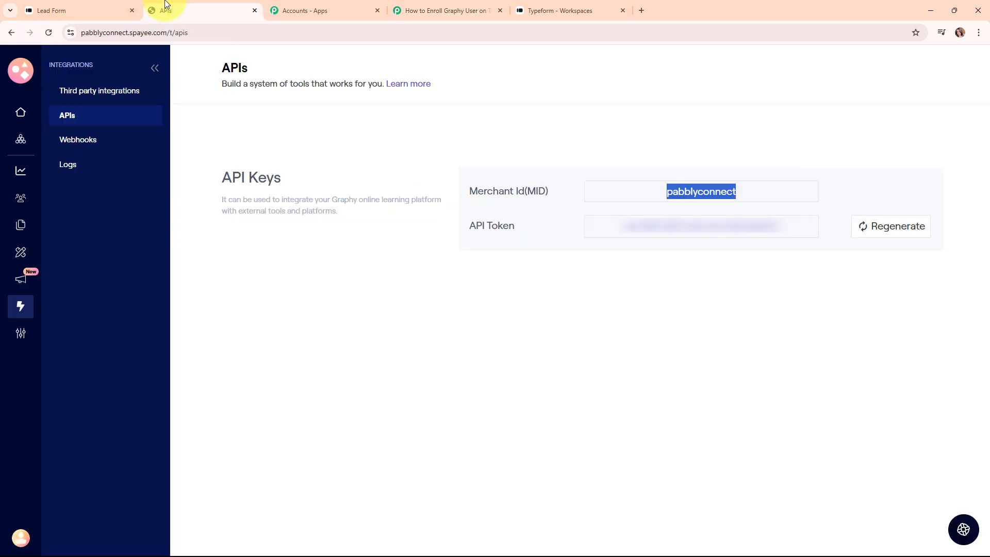
{"action": "left_click", "coordinate": [20, 139]}
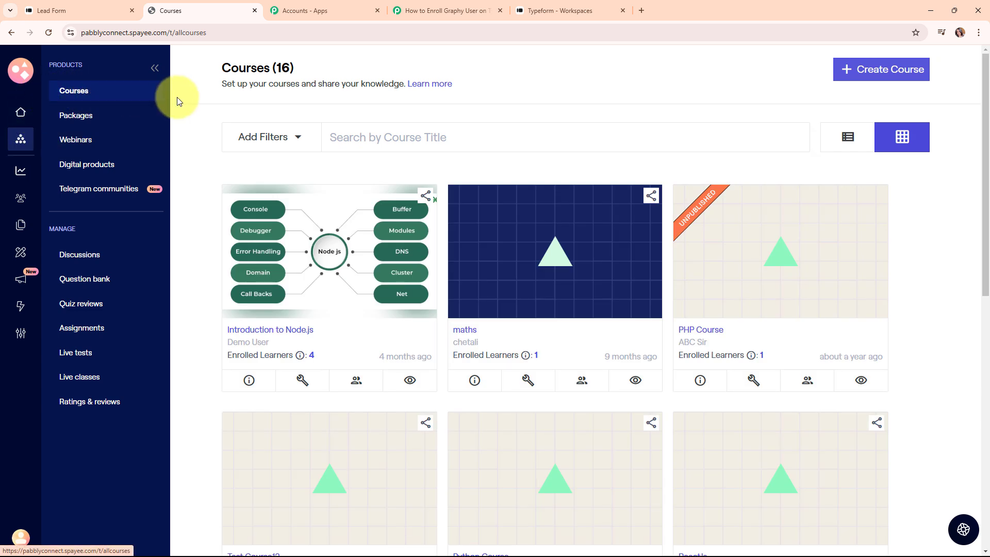
{"action": "scroll", "coordinate": [611, 136], "scroll_direction": "down", "scroll_amount": 5}
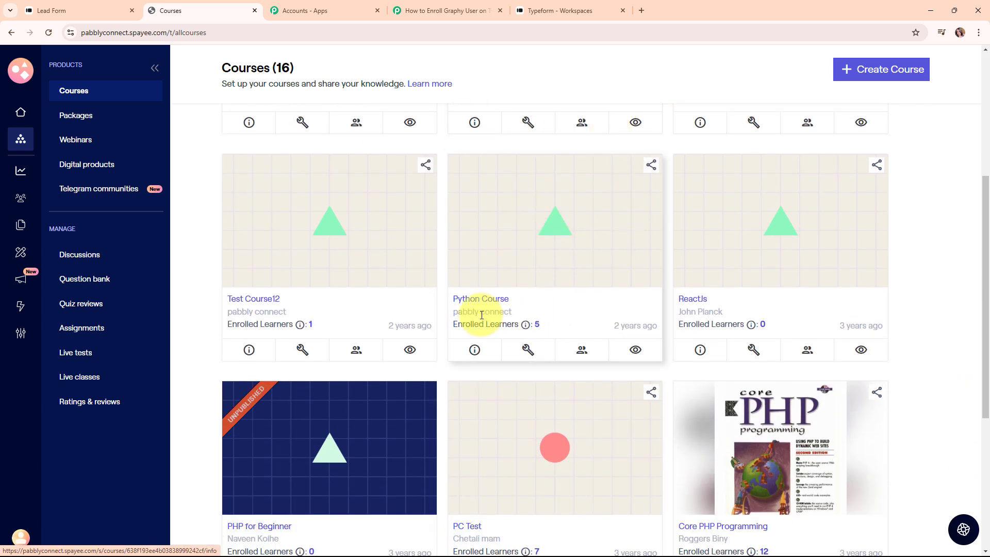
{"action": "left_click", "coordinate": [546, 231]}
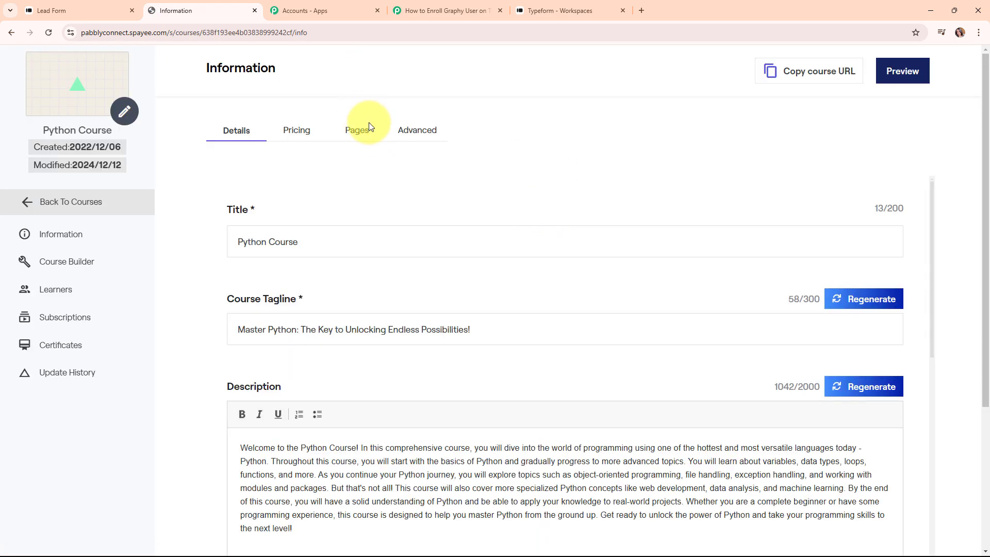
{"action": "left_click", "coordinate": [371, 136]}
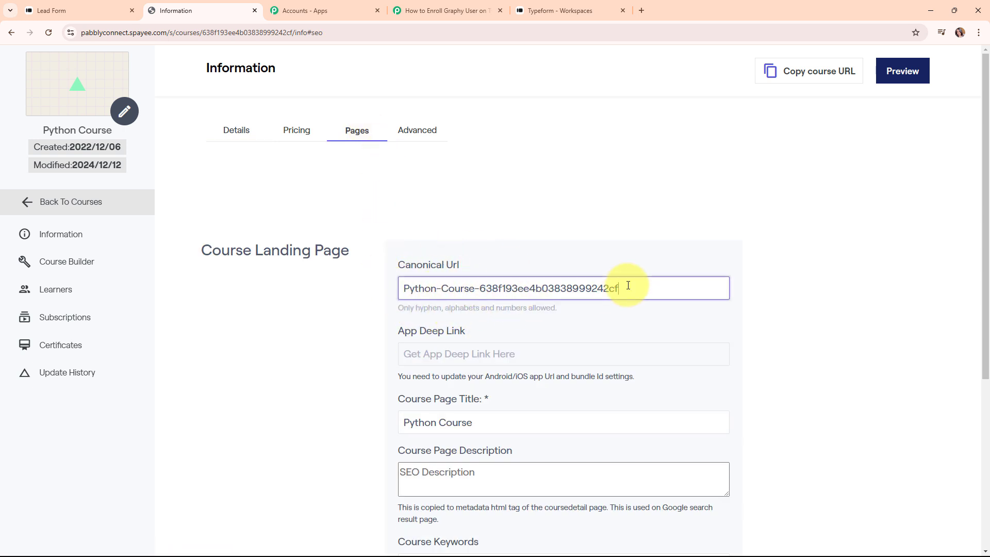
{"action": "left_click_drag", "start_coordinate": [628, 285], "coordinate": [329, 290]}
{"action": "key", "text": "ctrl+c"}
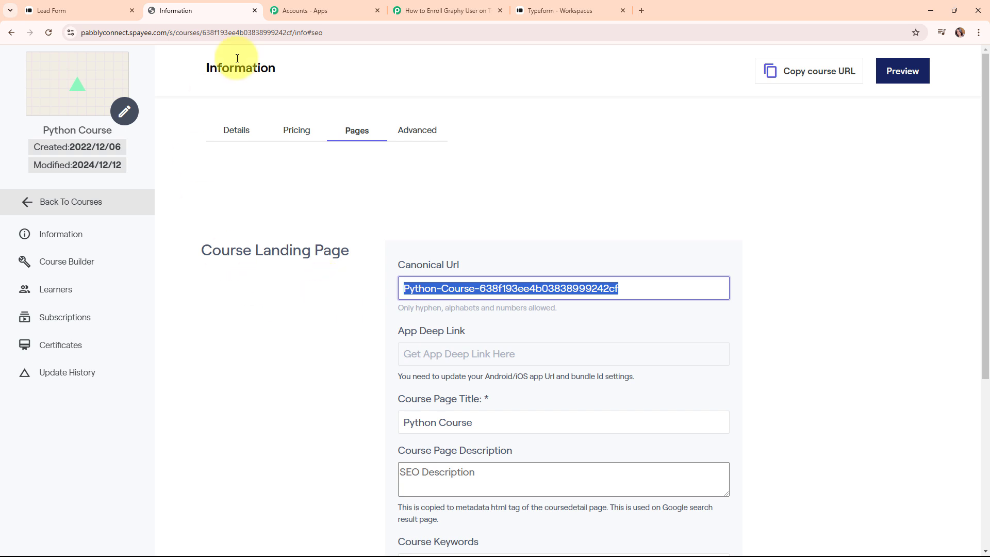
{"action": "left_click", "coordinate": [400, 11]}
{"action": "left_click", "coordinate": [317, 306]}
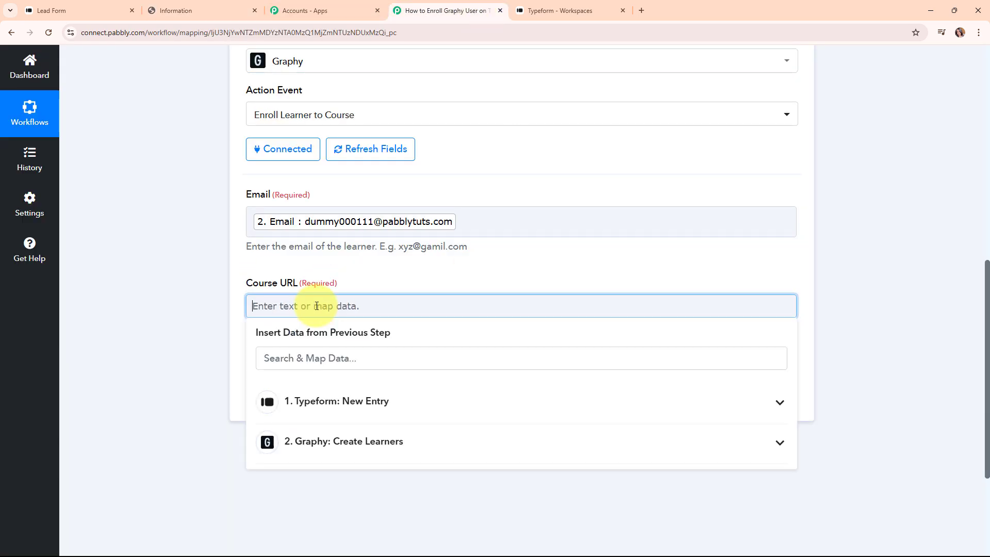
{"action": "key", "text": "ctrl+v"}
{"action": "left_click", "coordinate": [208, 326]}
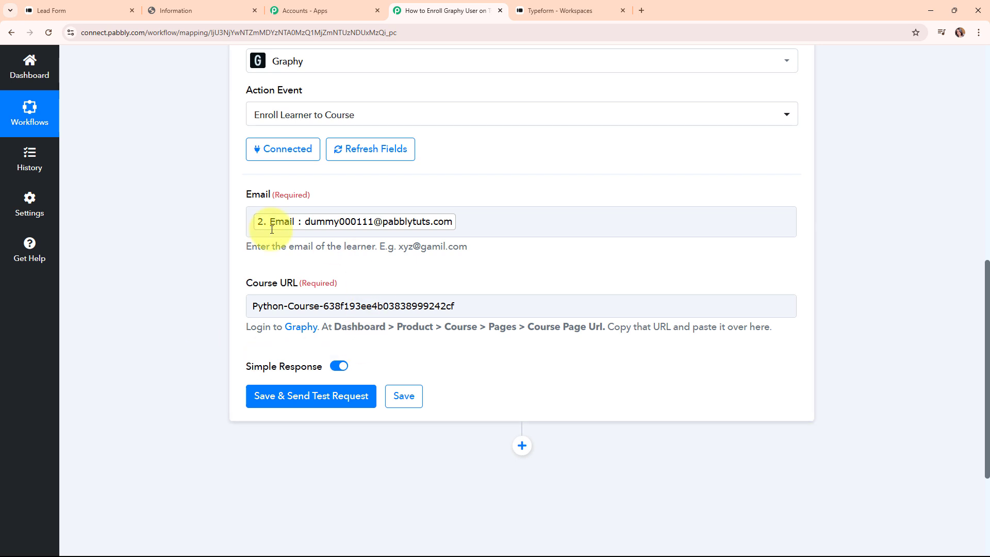
{"action": "left_click", "coordinate": [320, 407]}
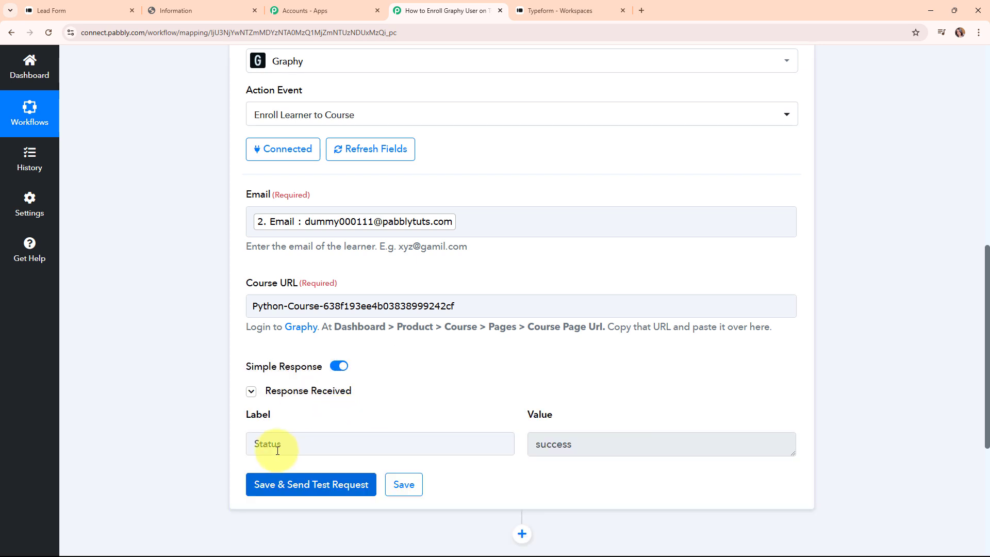
{"action": "double_click", "coordinate": [615, 444]}
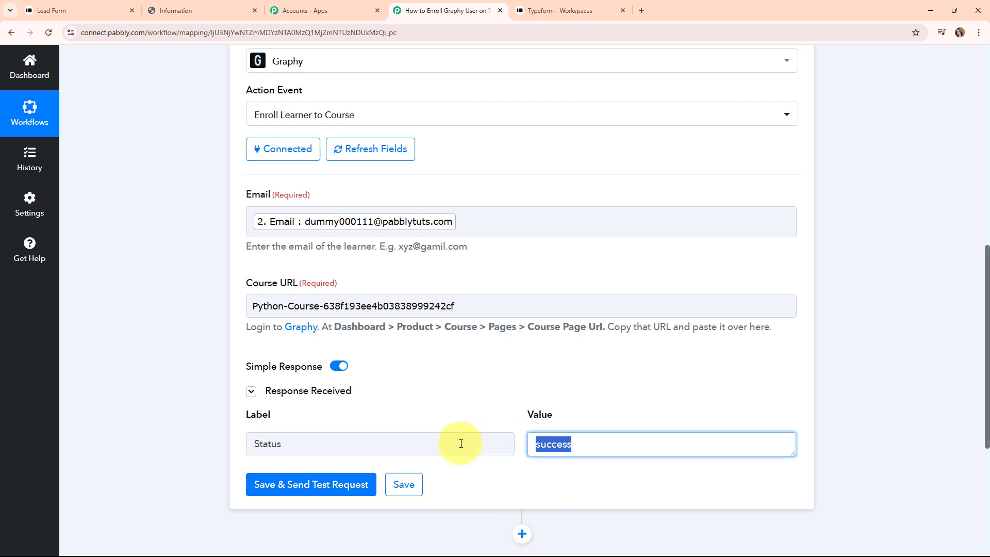
{"action": "left_click", "coordinate": [452, 419]}
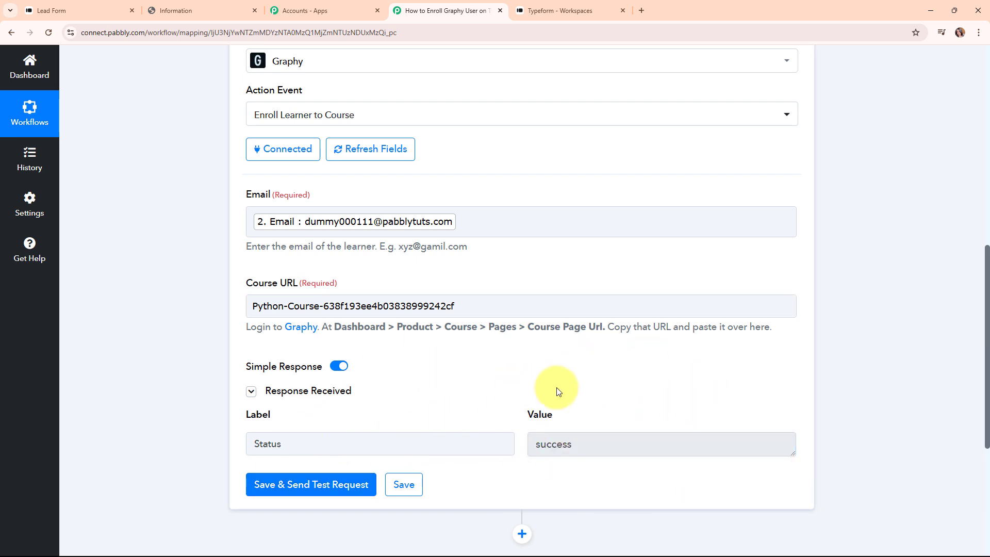
{"action": "scroll", "coordinate": [808, 356], "scroll_direction": "up", "scroll_amount": 7}
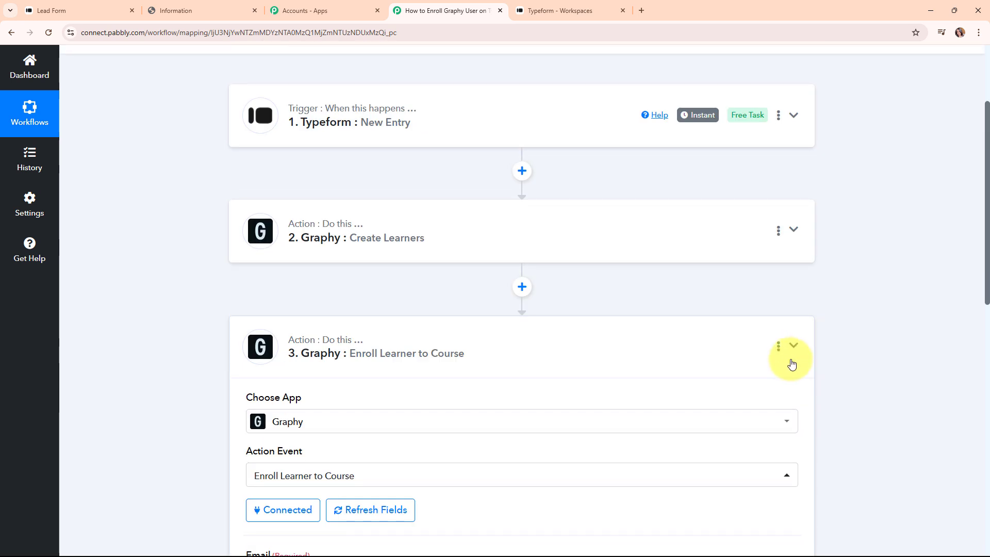
{"action": "left_click", "coordinate": [795, 359]}
{"action": "scroll", "coordinate": [518, 307], "scroll_direction": "up", "scroll_amount": 2}
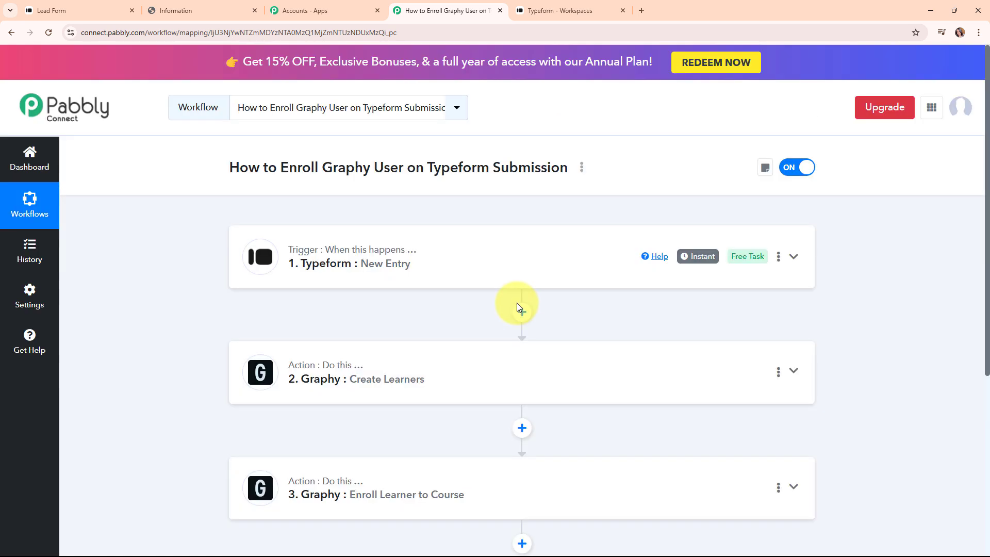
Step: Check that Graphy's Python Course Learners list shows the new test lead among six learners
{"action": "left_click", "coordinate": [208, 10]}
{"action": "left_click", "coordinate": [48, 293]}
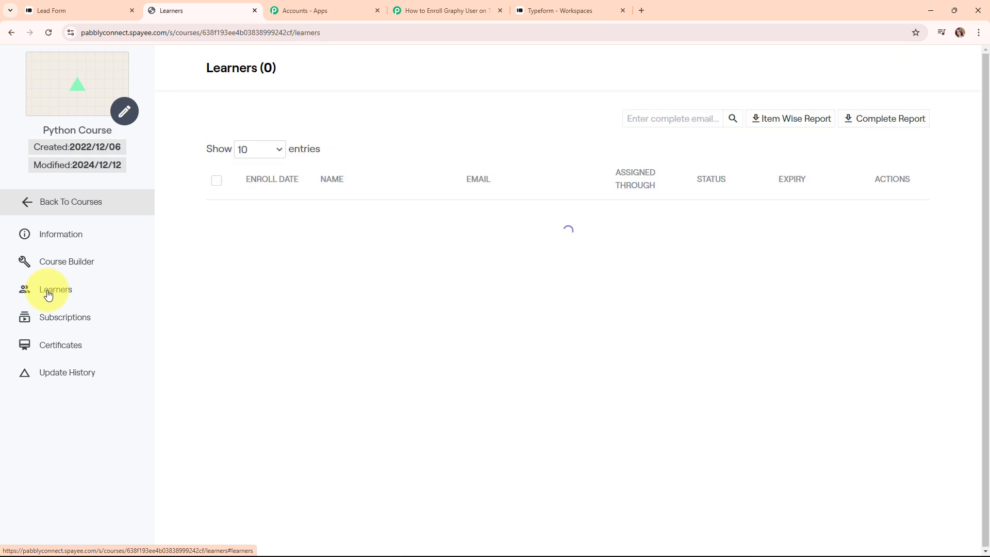
{"action": "scroll", "coordinate": [364, 297], "scroll_direction": "down", "scroll_amount": 3}
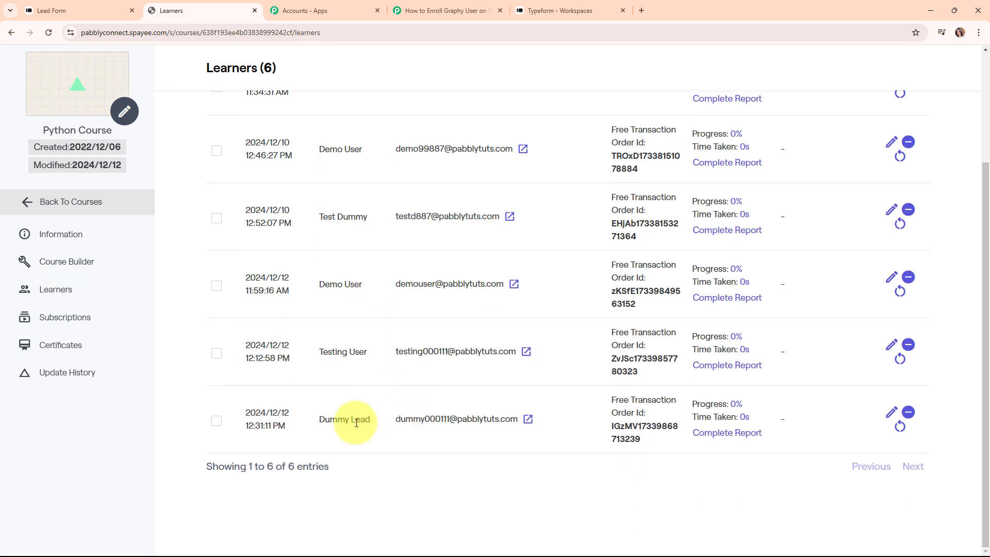
{"action": "left_click_drag", "start_coordinate": [318, 420], "coordinate": [512, 442]}
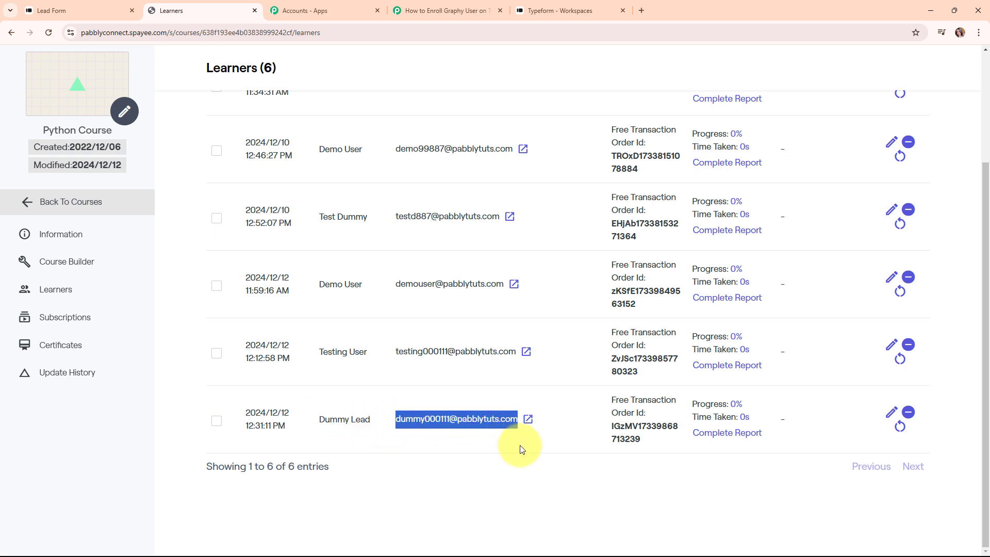
{"action": "left_click", "coordinate": [342, 466]}
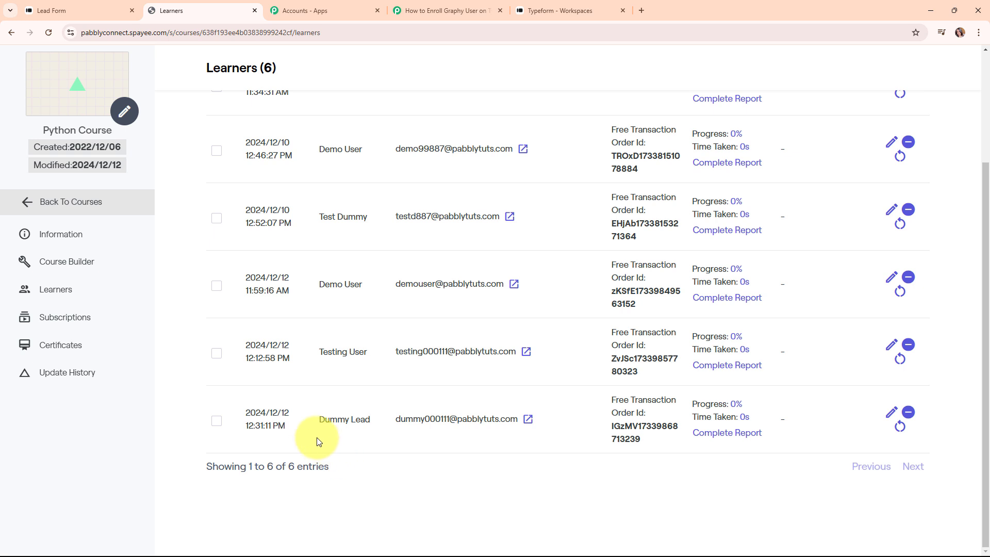
{"action": "left_click", "coordinate": [443, 8]}
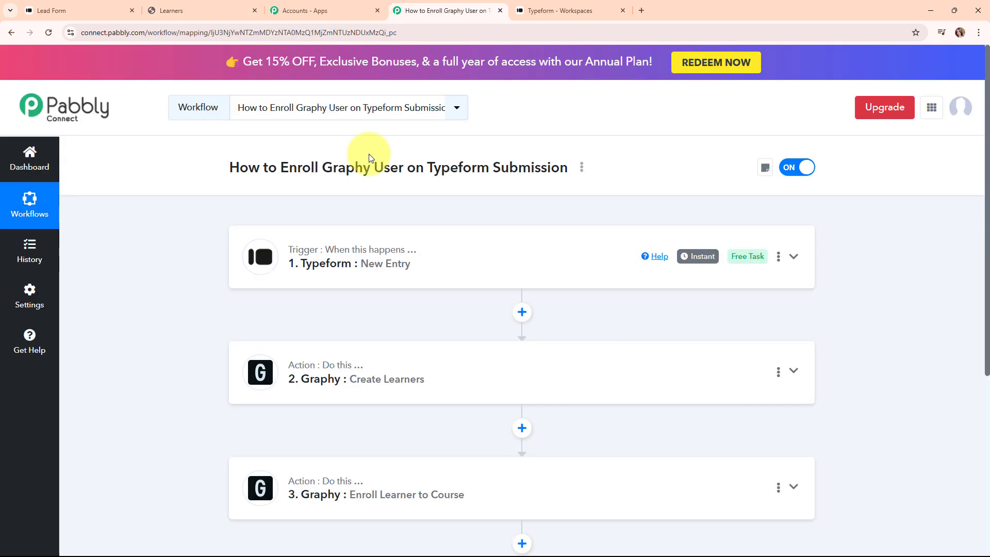
{"action": "scroll", "coordinate": [370, 158], "scroll_direction": "down", "scroll_amount": 2}
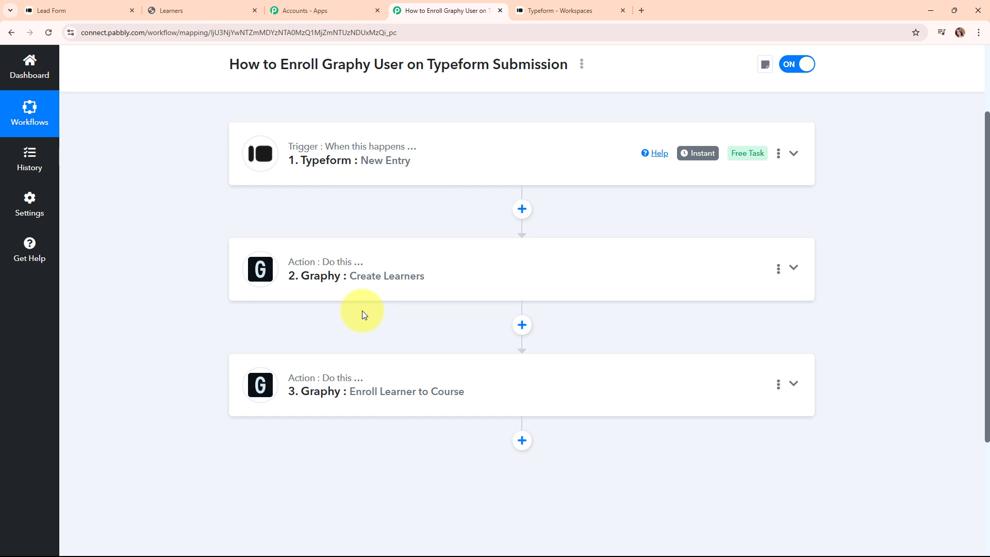
{"action": "mouse_move", "coordinate": [380, 149]}
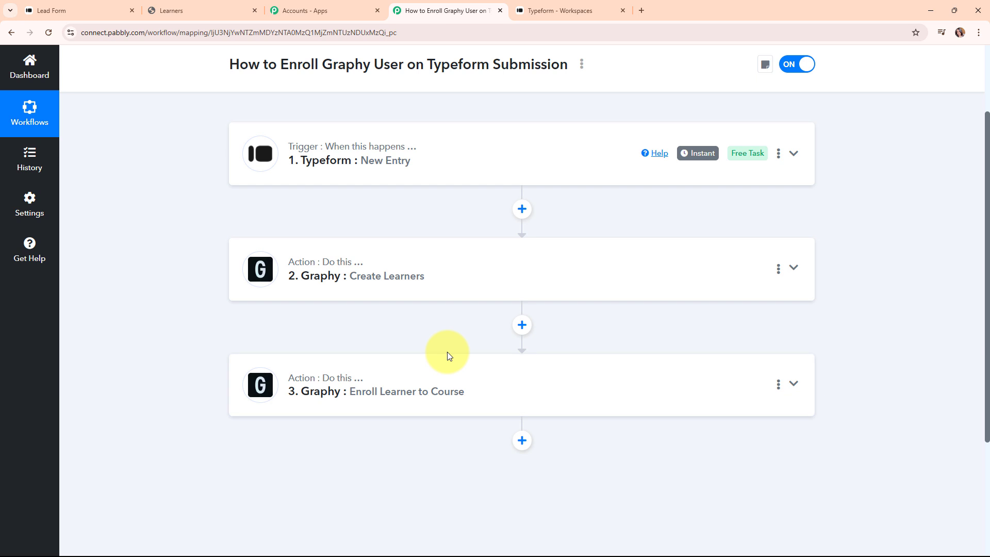
{"action": "scroll", "coordinate": [447, 352], "scroll_direction": "up", "scroll_amount": 2}
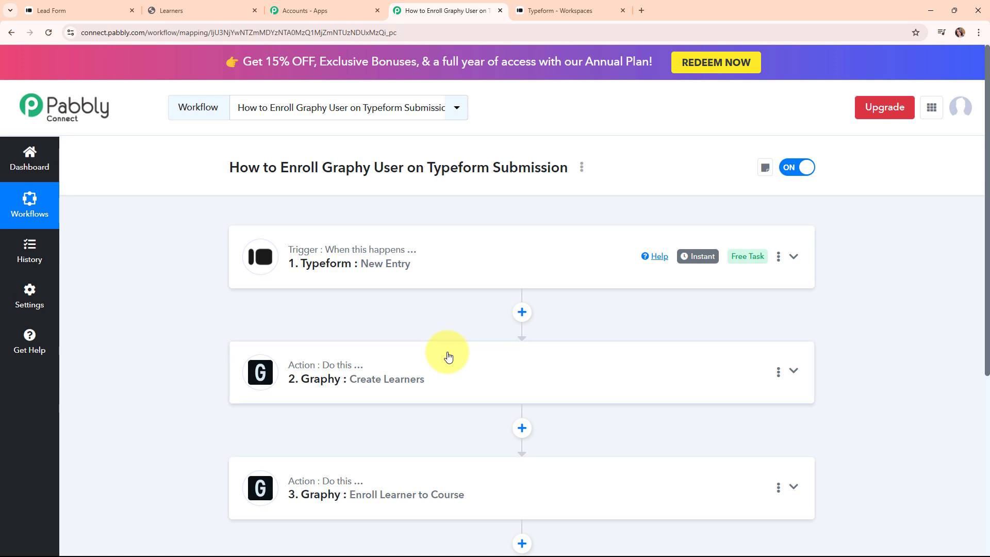